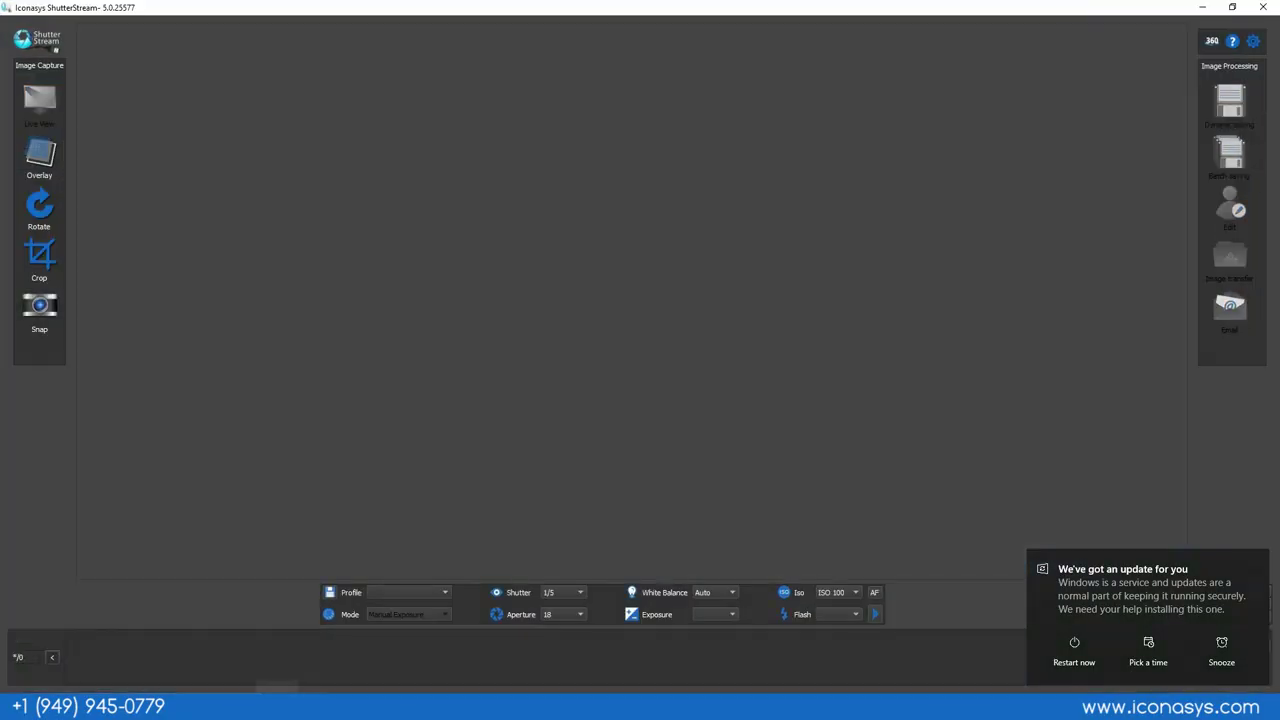
Step: Start Live View with the yellow sneaker centred on the turntable grid in Manual Exposure mode
mouse_move(310, 705)
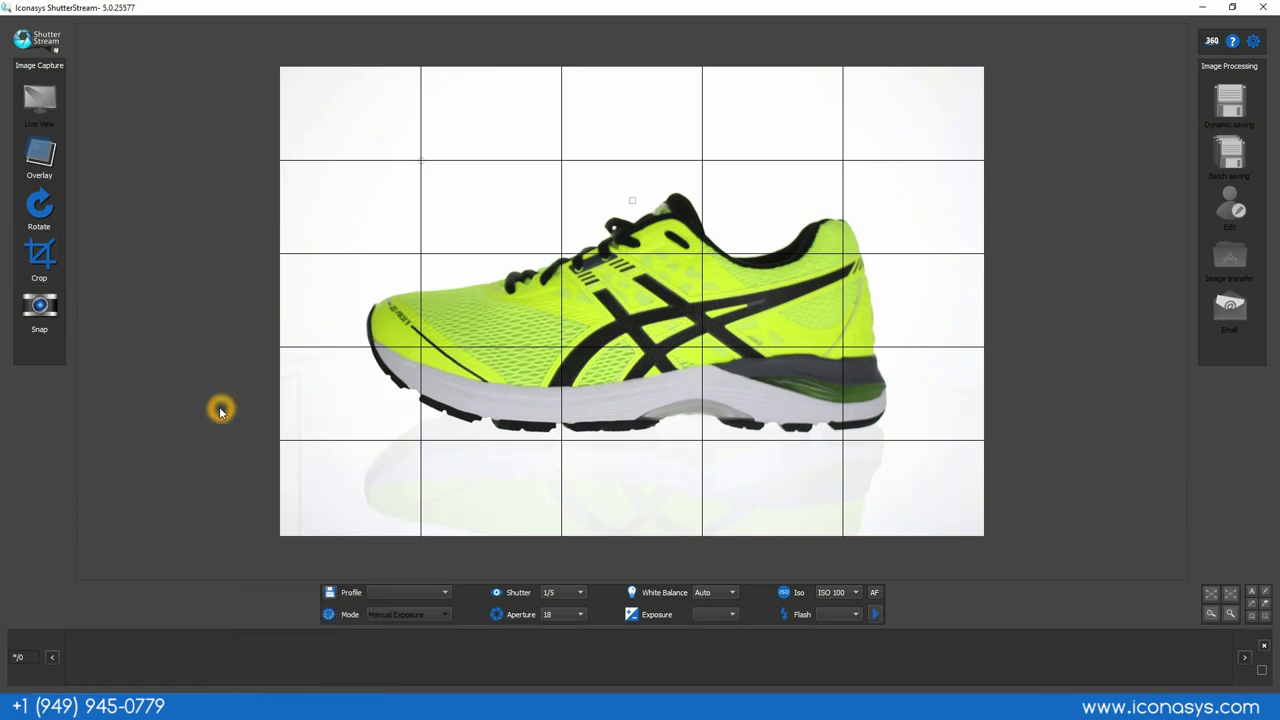
Step: Test shutter 1/8, 1/13 and 1/5 at apertures 16 and 18, finishing at shutter 1/4, aperture 18
click(581, 595)
click(567, 337)
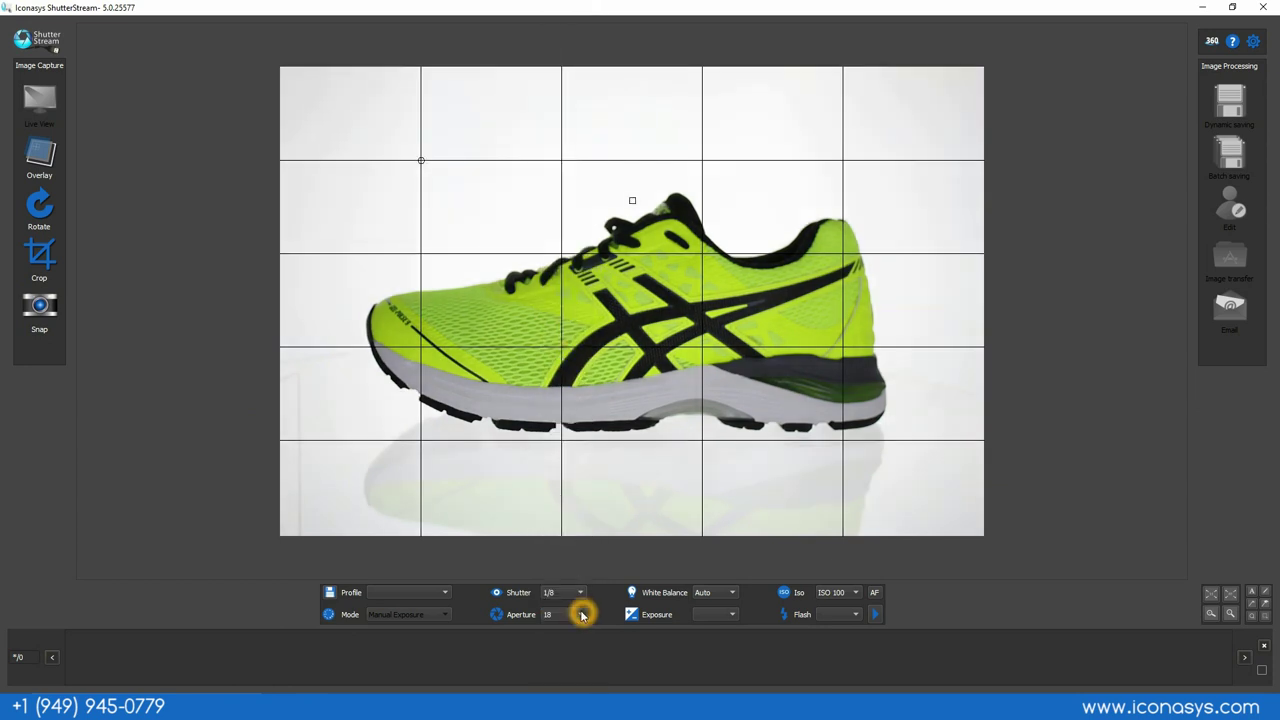
click(581, 615)
click(565, 599)
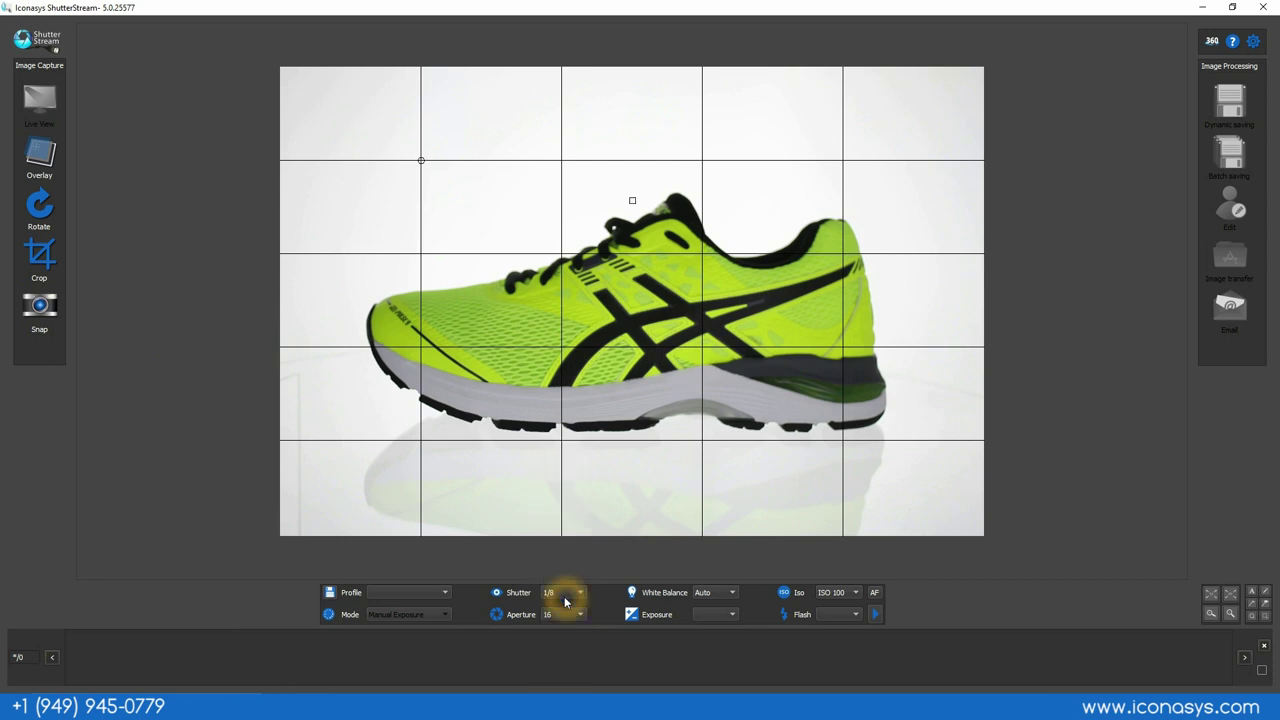
click(568, 596)
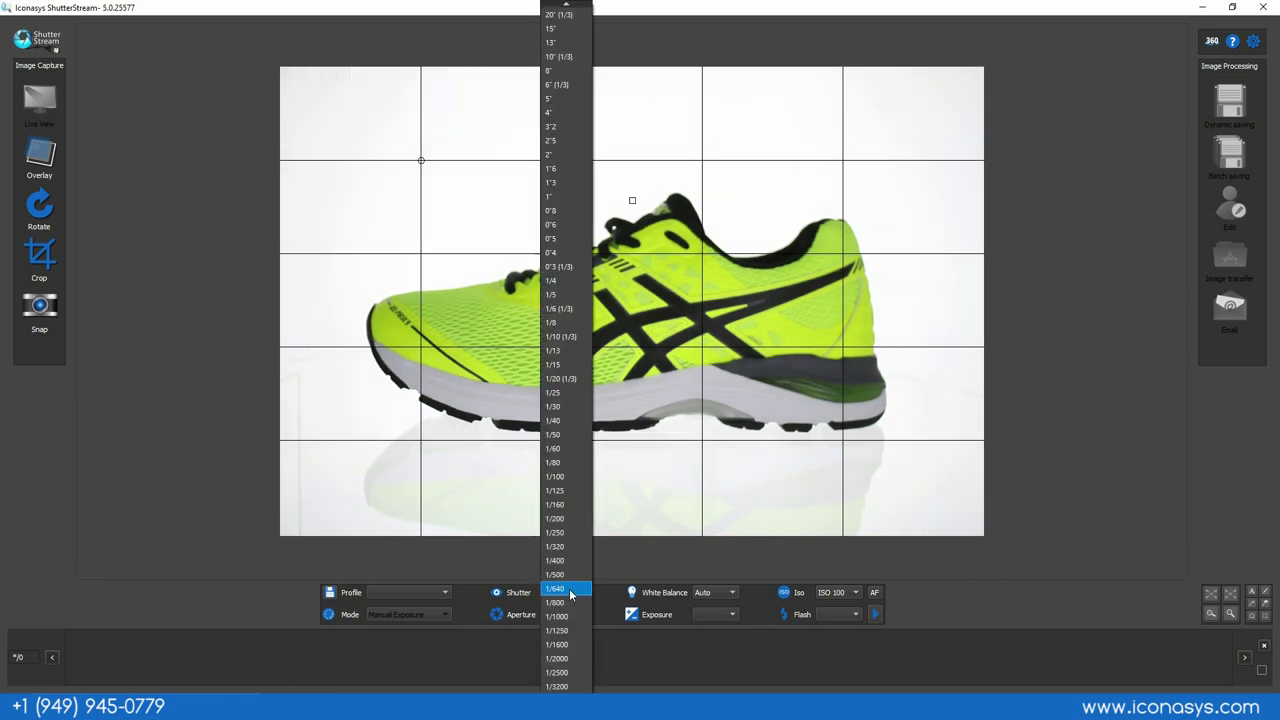
click(563, 351)
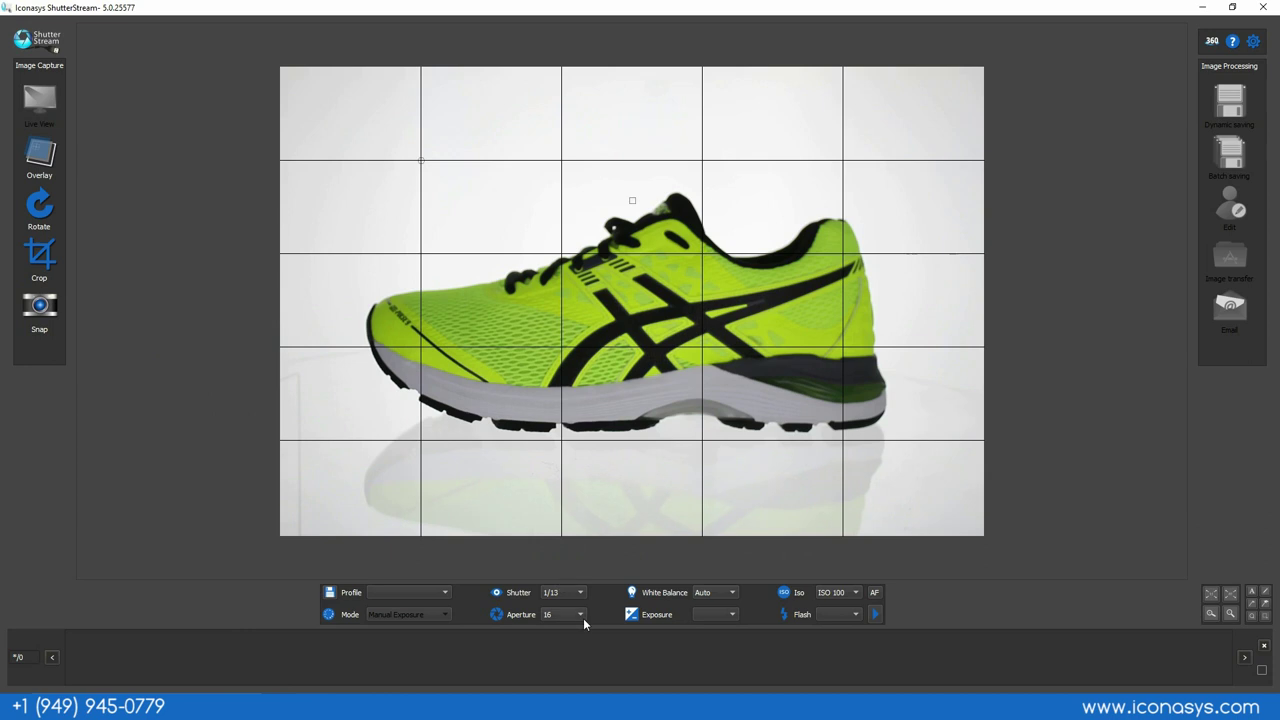
click(577, 615)
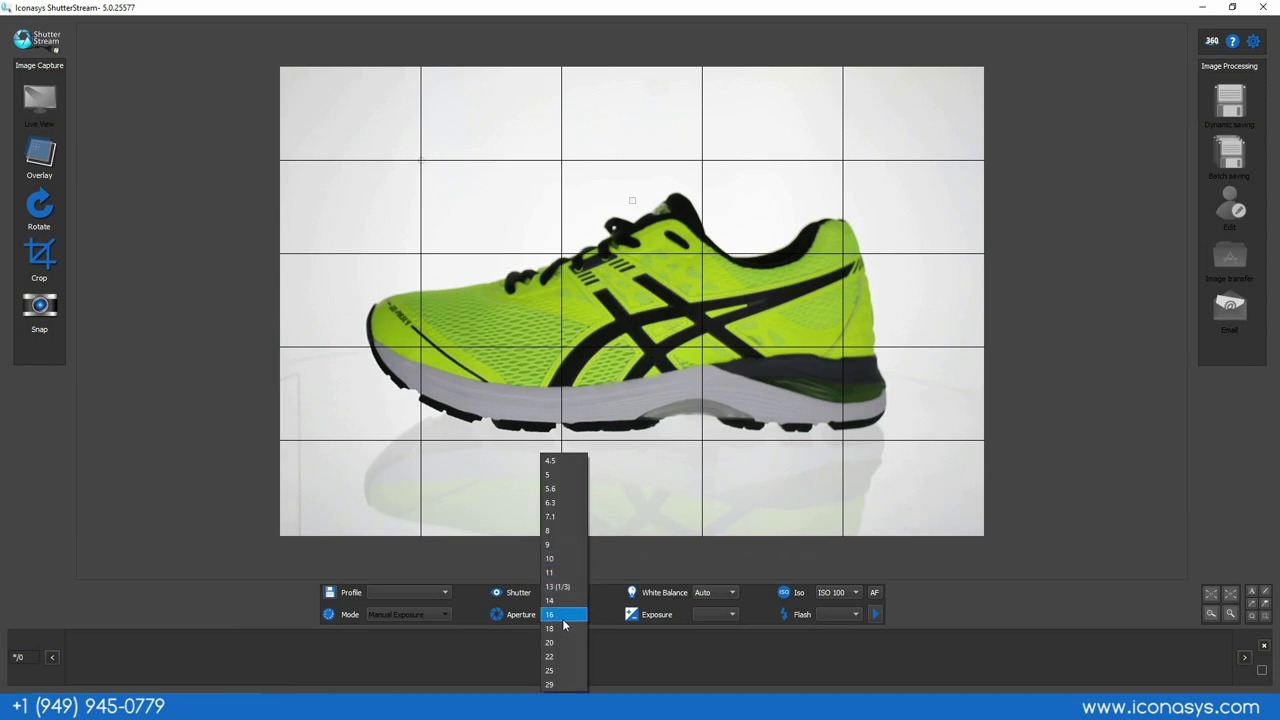
click(563, 630)
click(580, 592)
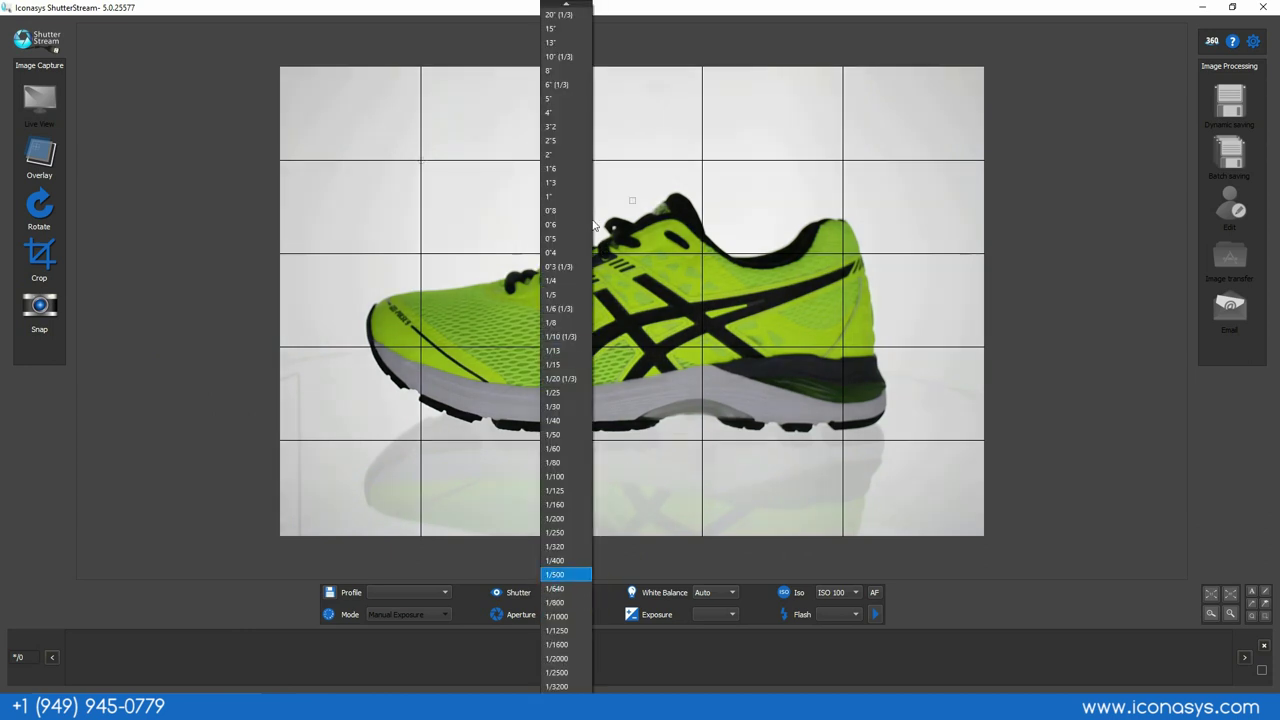
click(559, 296)
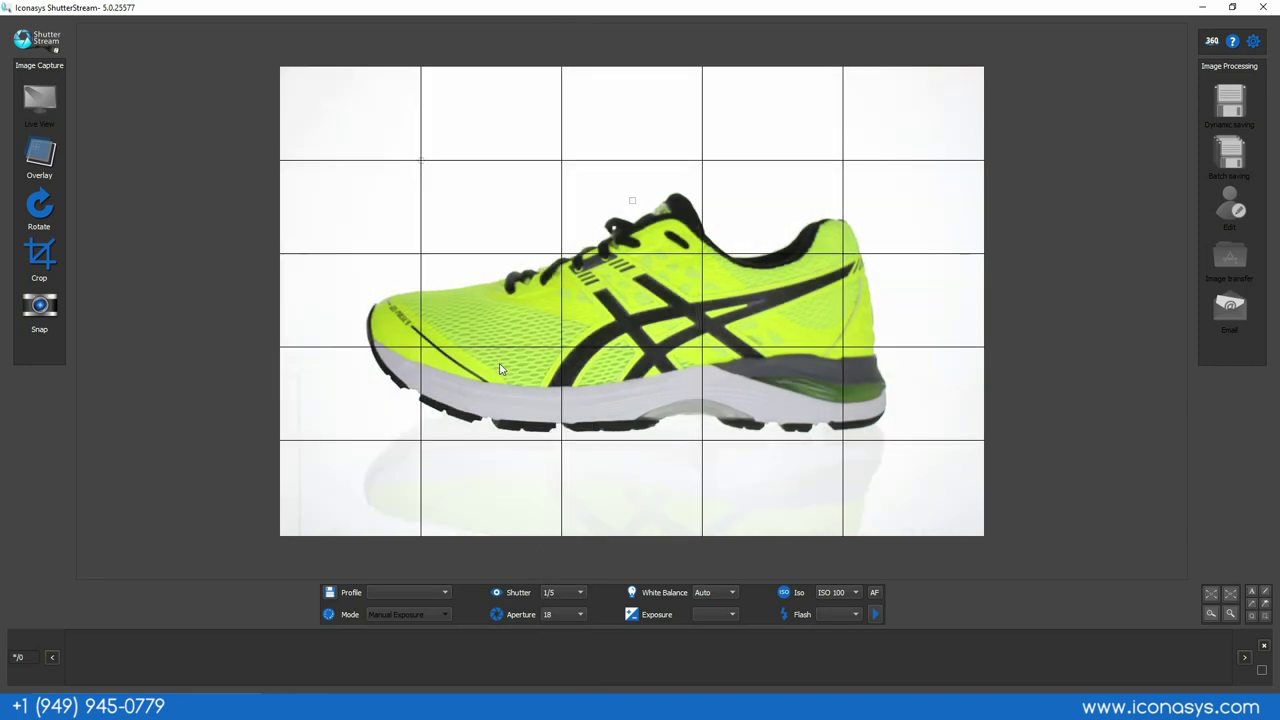
click(564, 597)
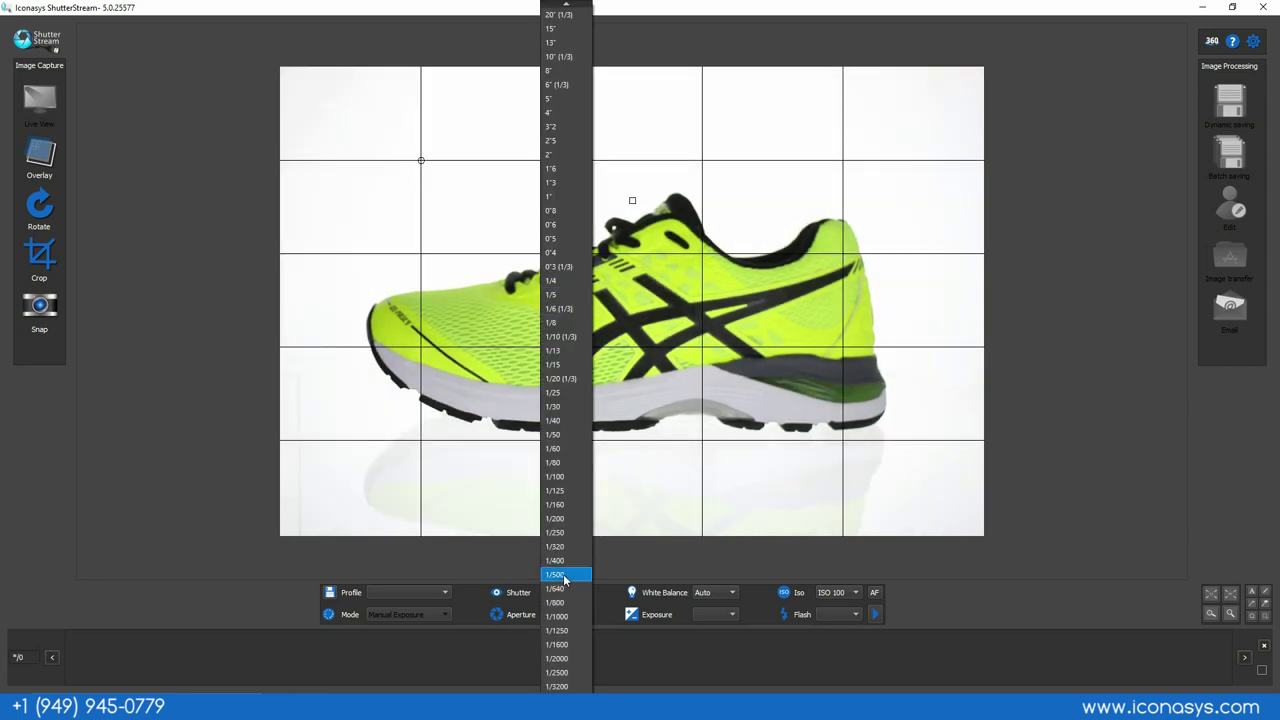
click(561, 288)
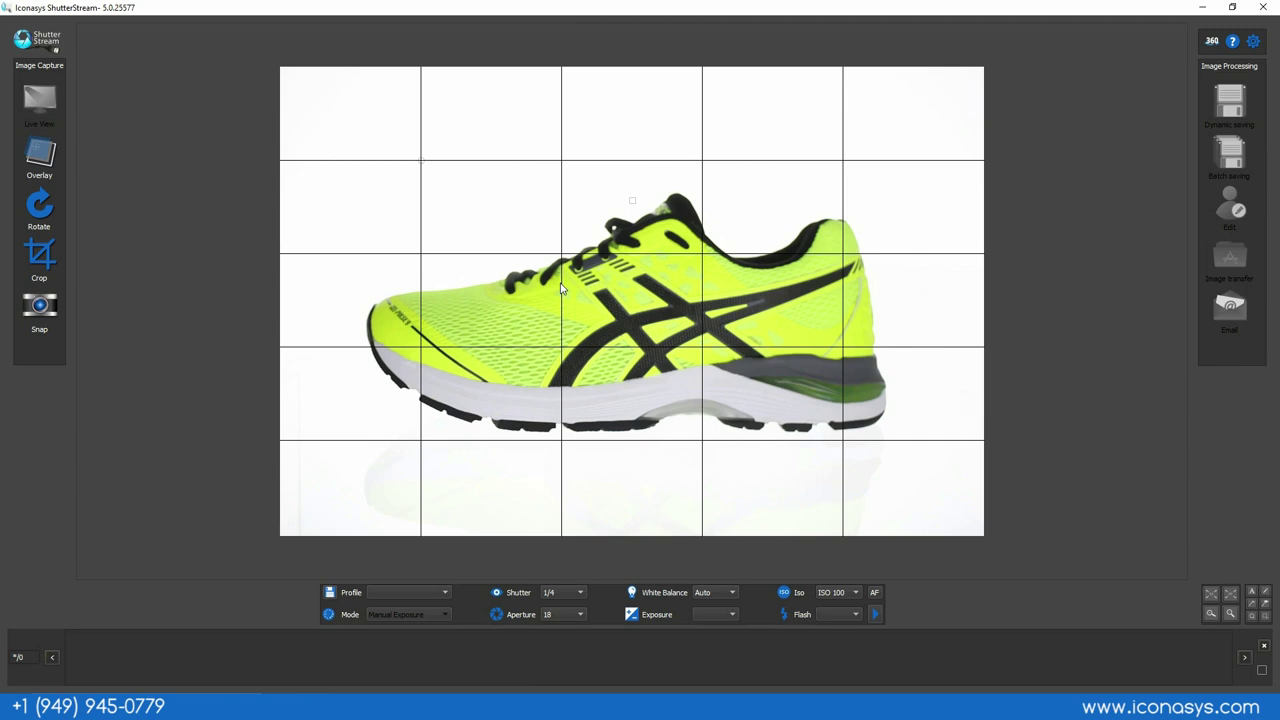
Step: Switch the lens to manual focus and zoom the live view in on the shoe's mesh
click(874, 597)
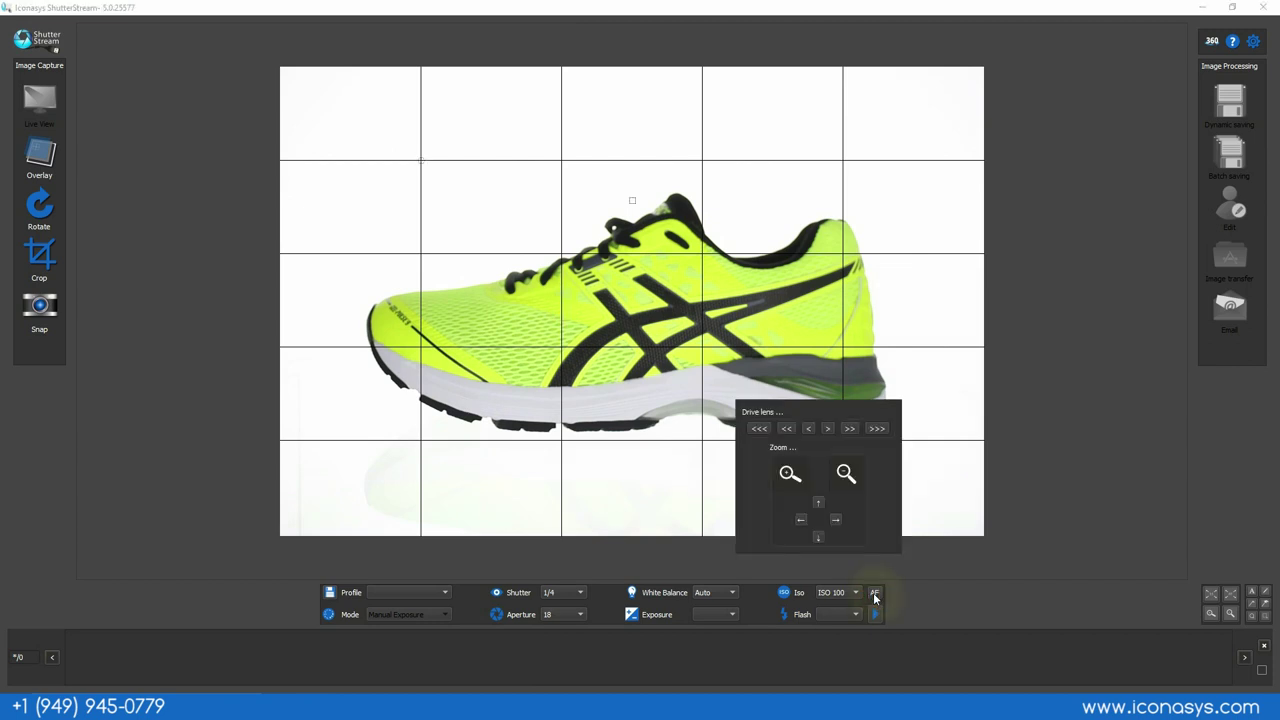
click(788, 475)
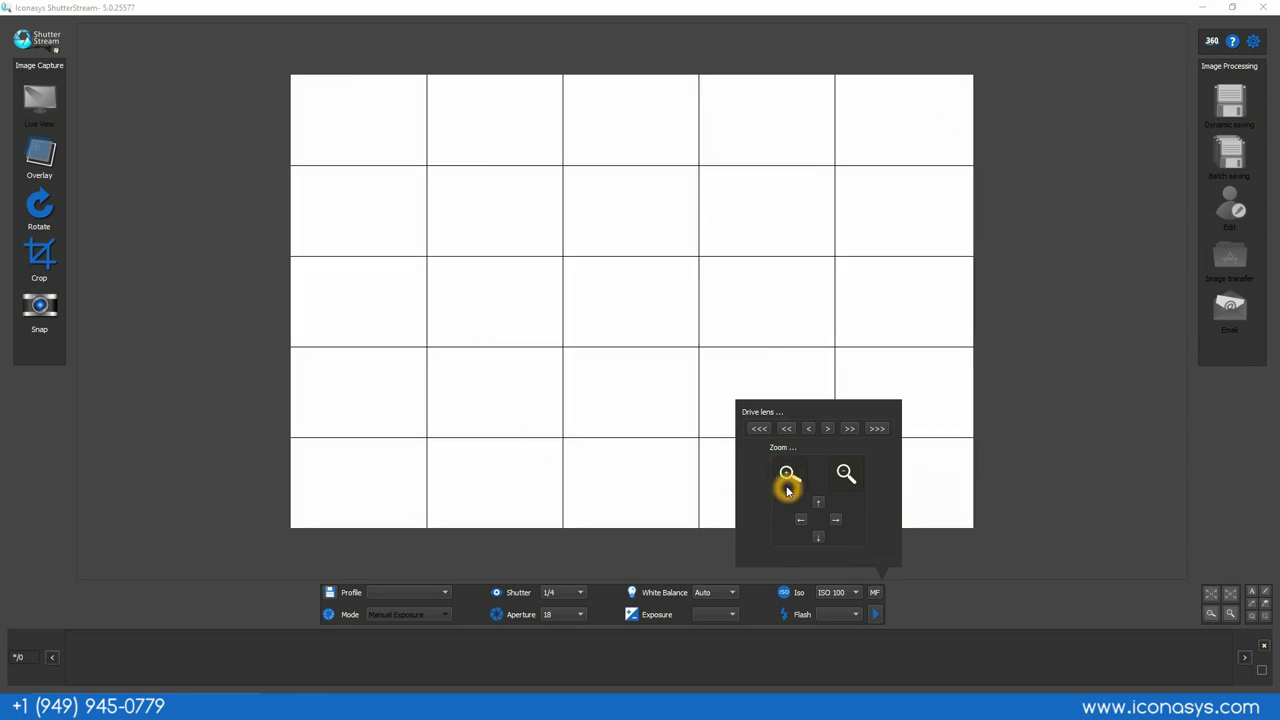
click(818, 538)
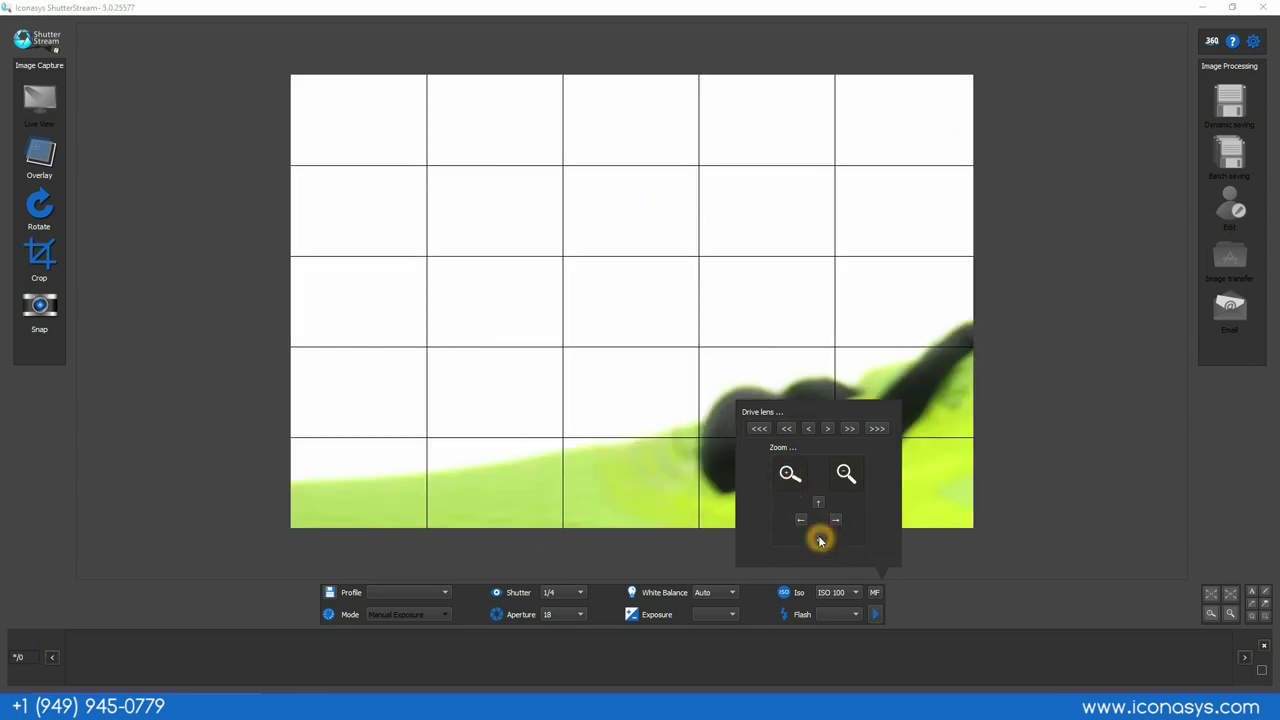
click(819, 538)
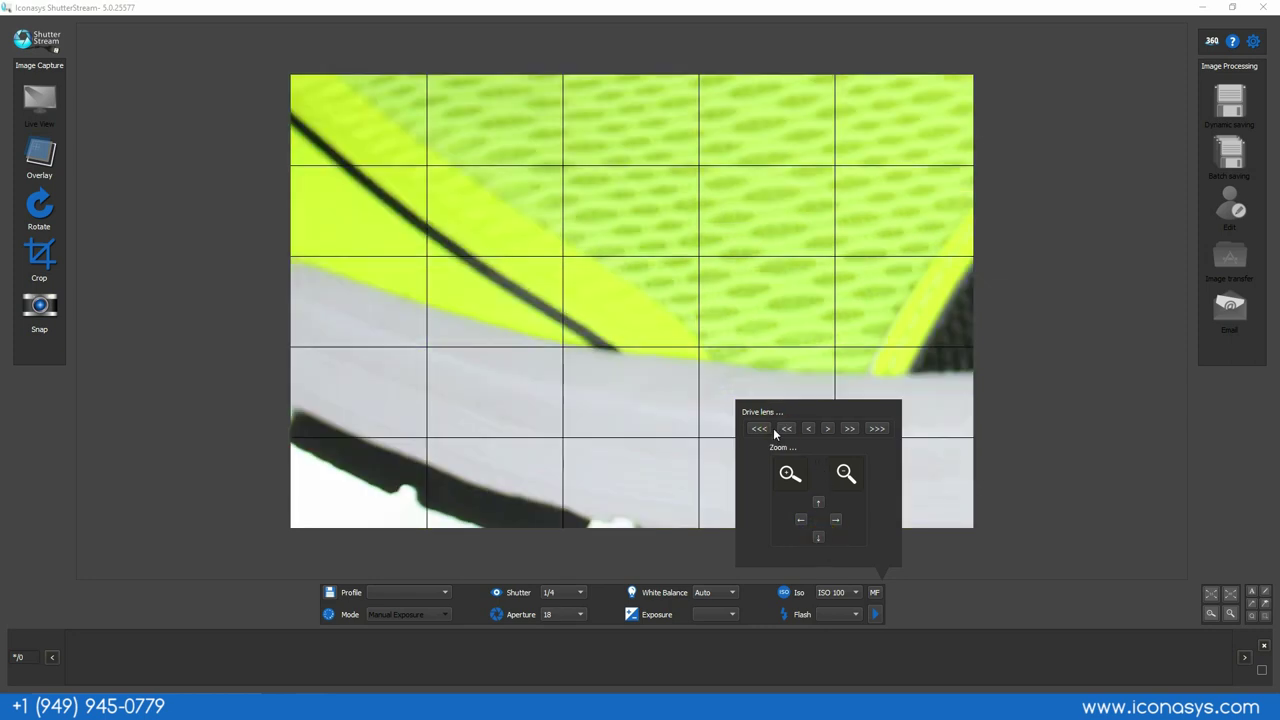
Step: Drive the lens focus back, then forward in small steps until the mesh is sharp
click(786, 429)
click(850, 430)
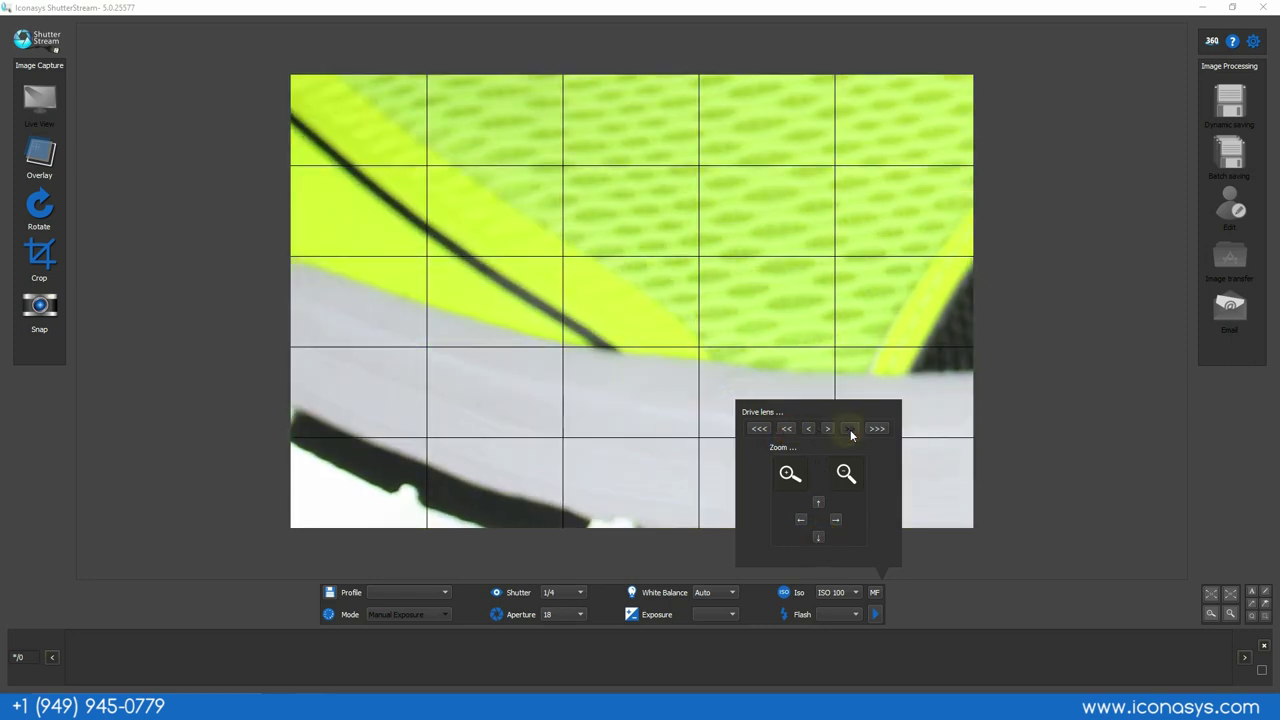
click(850, 431)
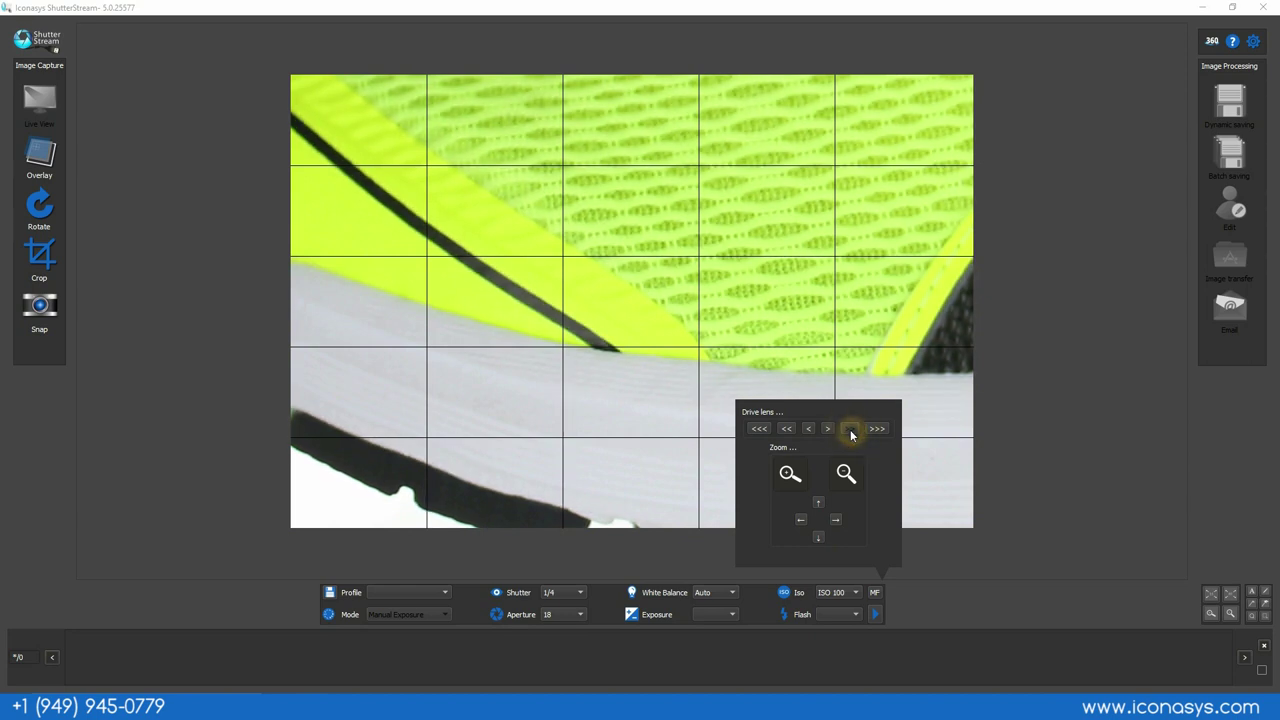
click(851, 431)
click(851, 431)
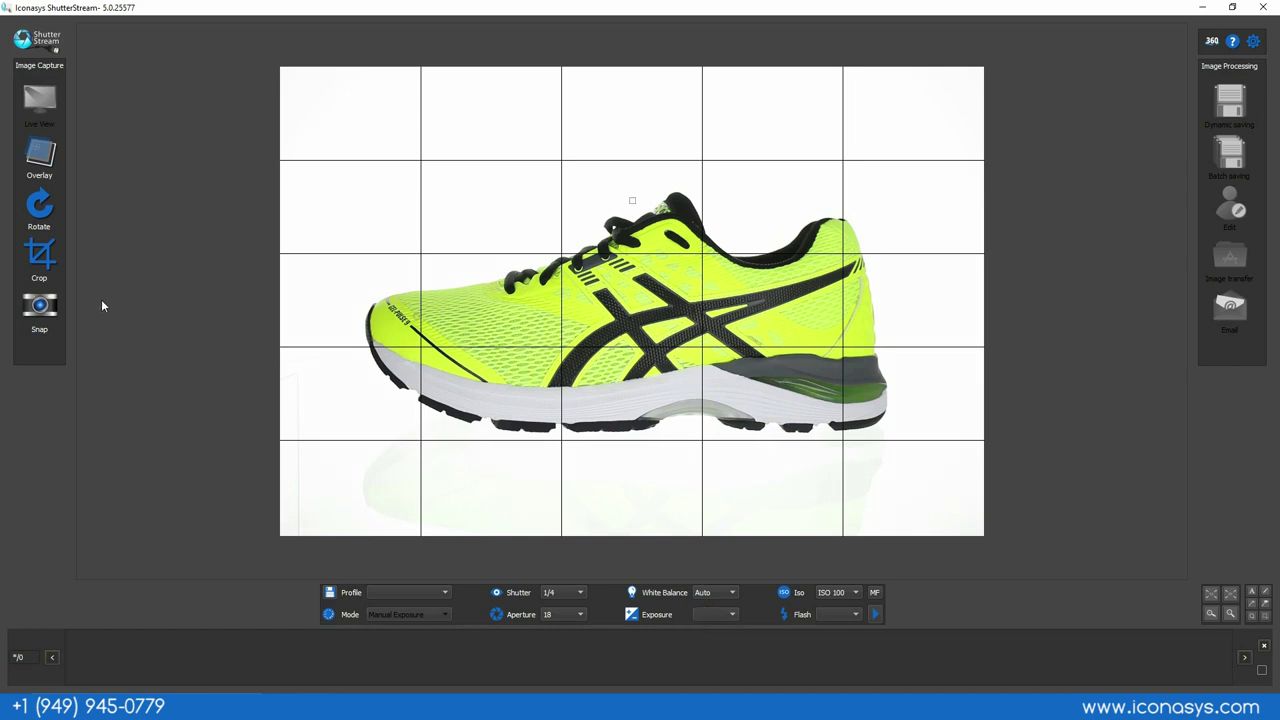
Step: Bring up Rotate 360 settings showing Manual turntable, 24 frames and a 3-second auto snap
click(1212, 42)
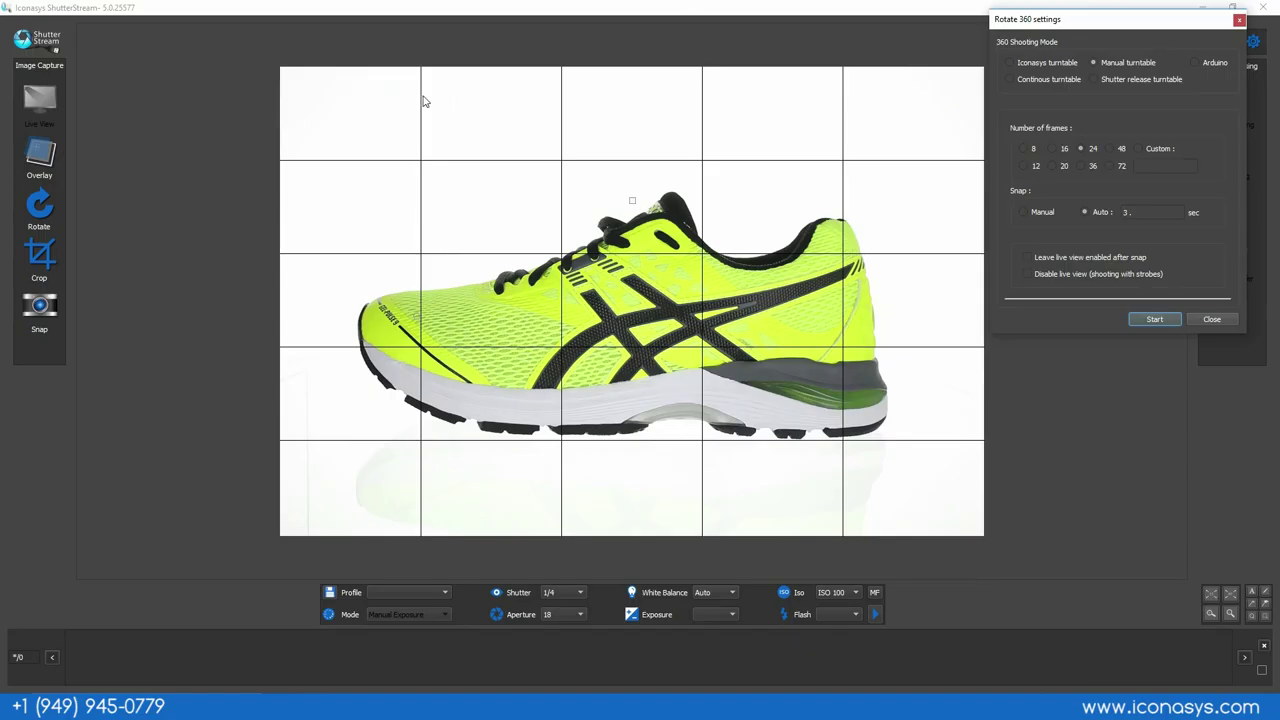
click(24, 260)
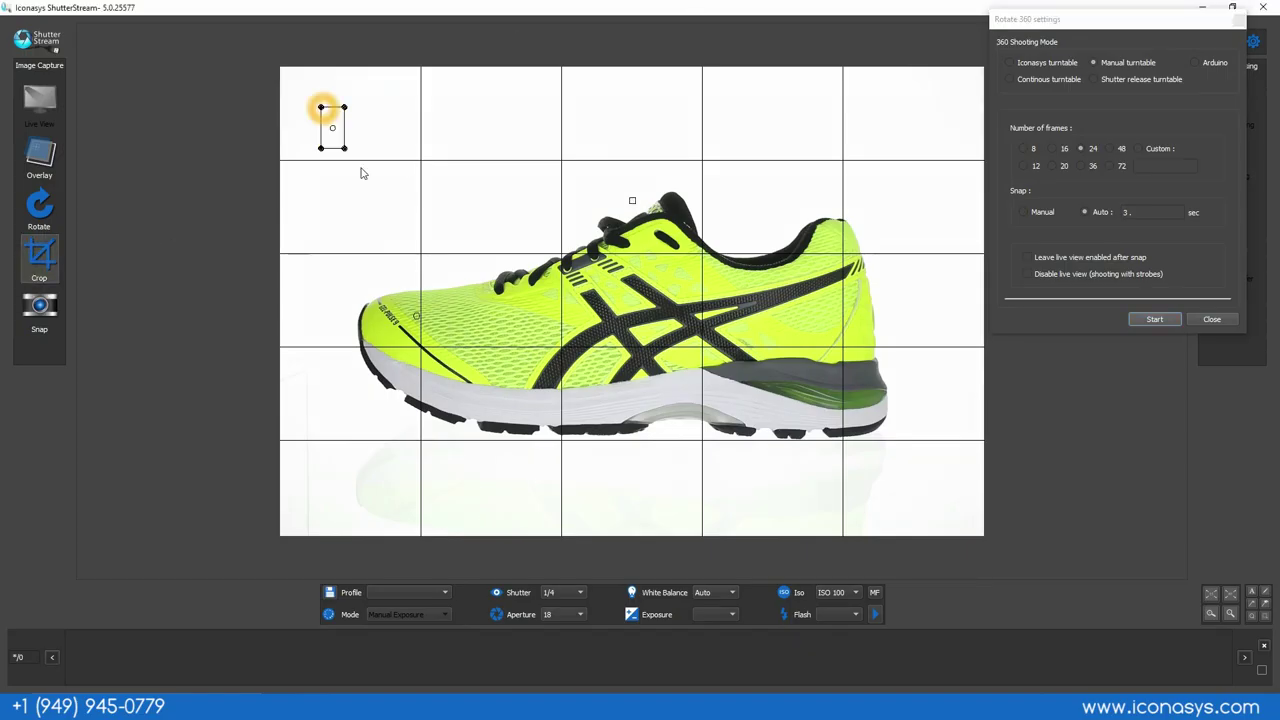
Step: Draw a crop rectangle around the sneaker with a white margin, nudging its edge slightly left
drag(363, 174, 954, 509)
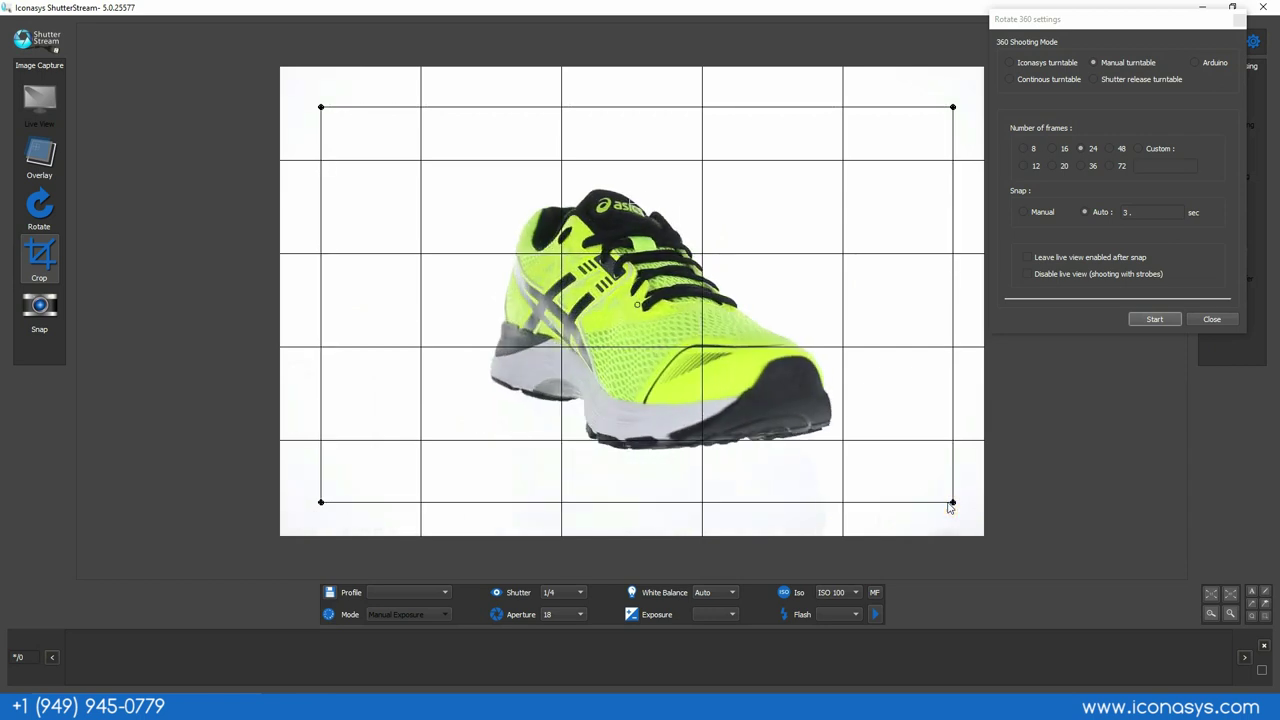
drag(950, 507, 950, 506)
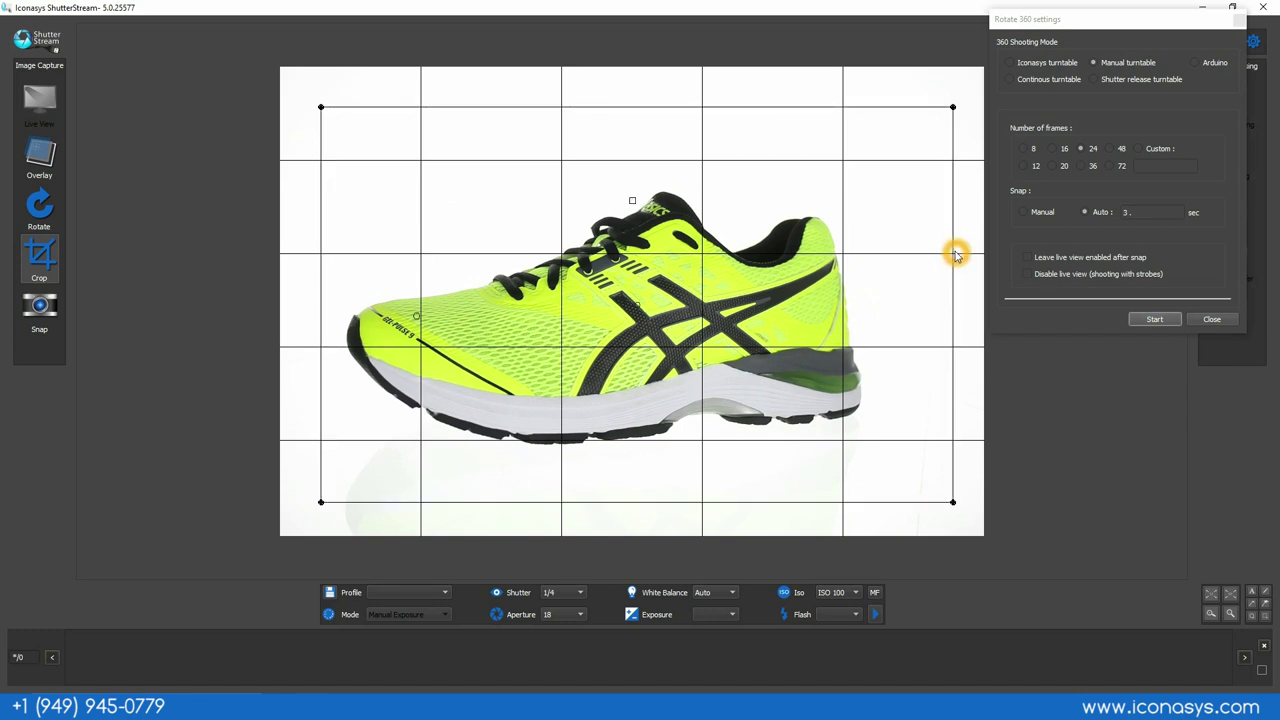
drag(955, 255, 923, 263)
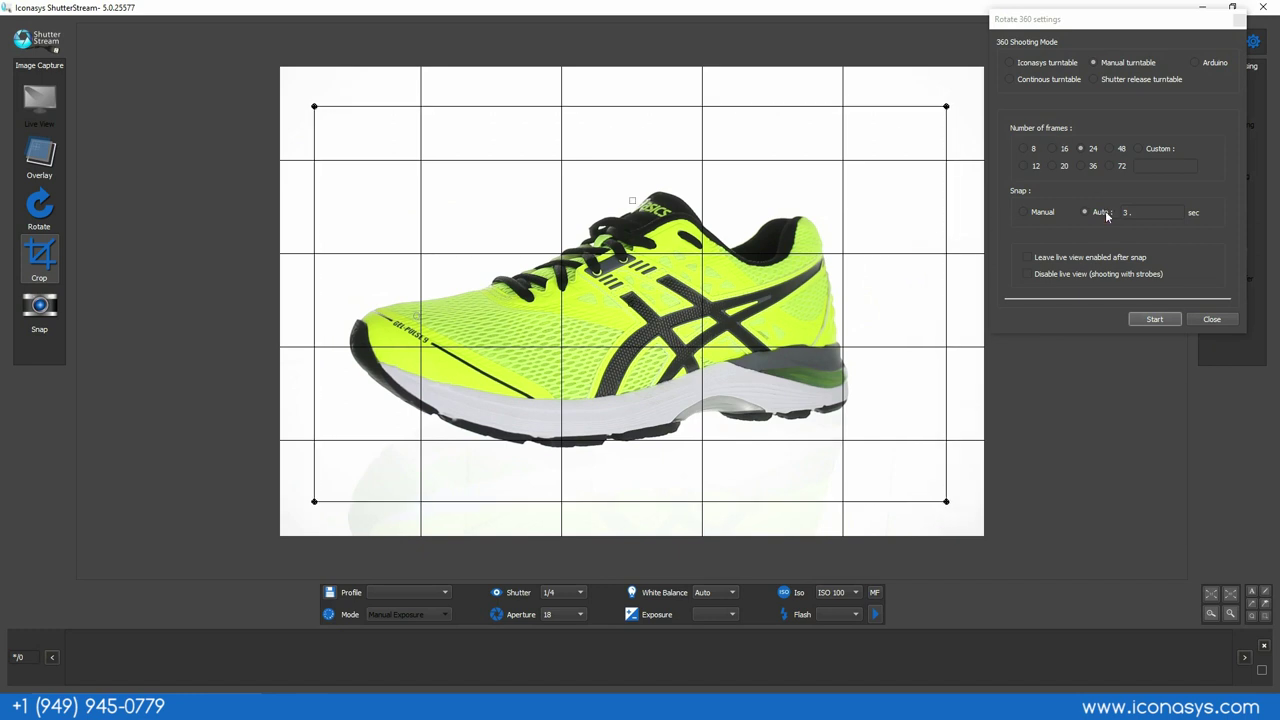
Step: Choose Manual turntable, 24 frames and 3-second auto snap, then start the 360 capture
drag(1062, 24, 953, 40)
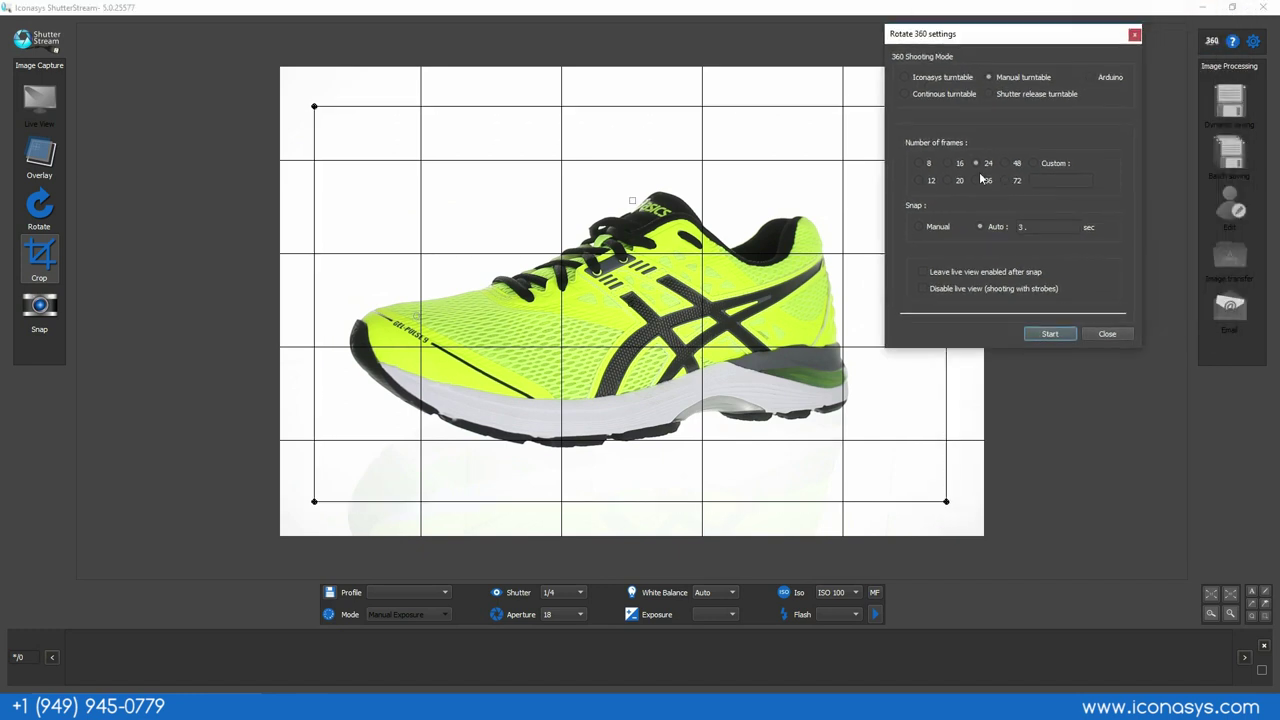
click(974, 163)
click(982, 168)
click(980, 168)
click(903, 223)
click(925, 228)
click(924, 232)
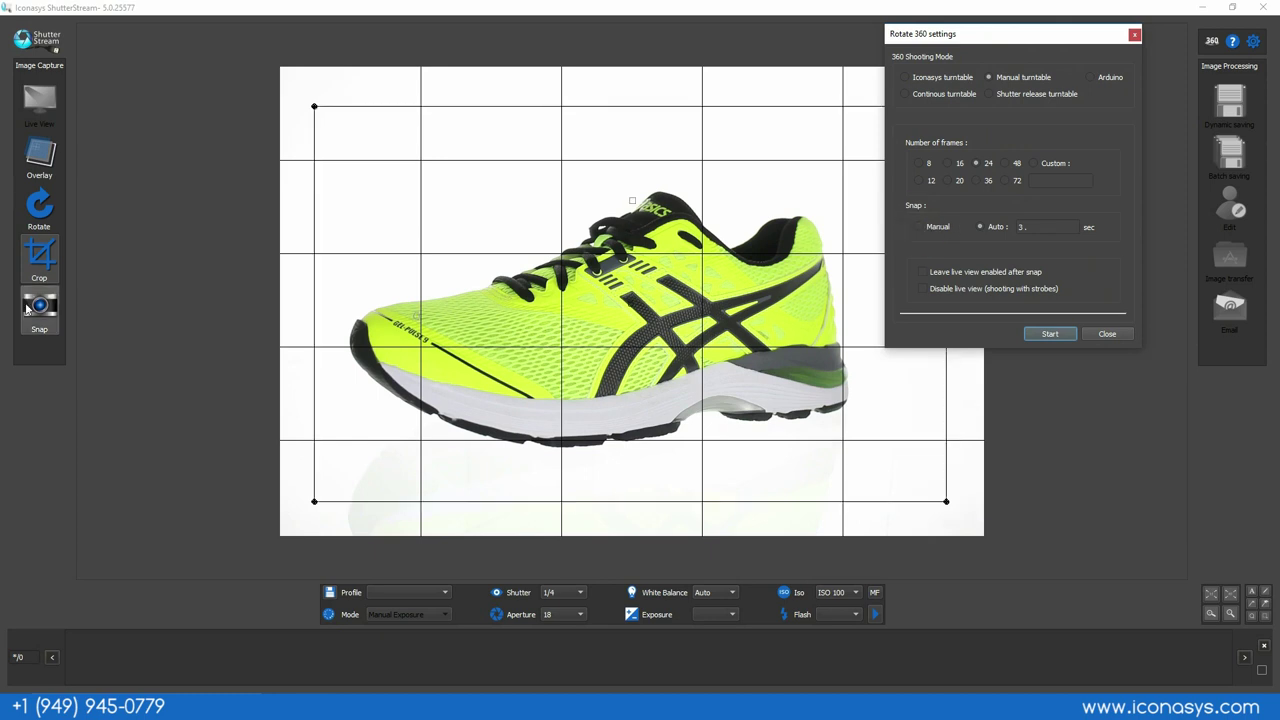
click(1021, 226)
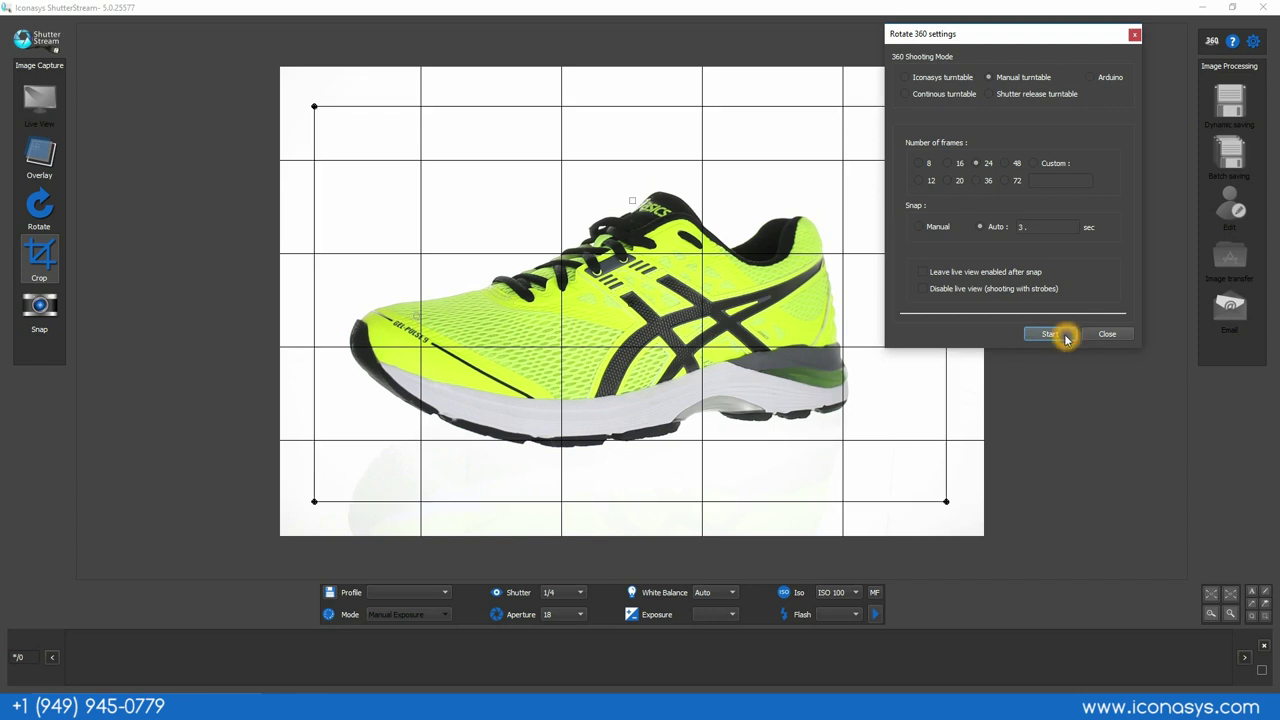
click(1066, 338)
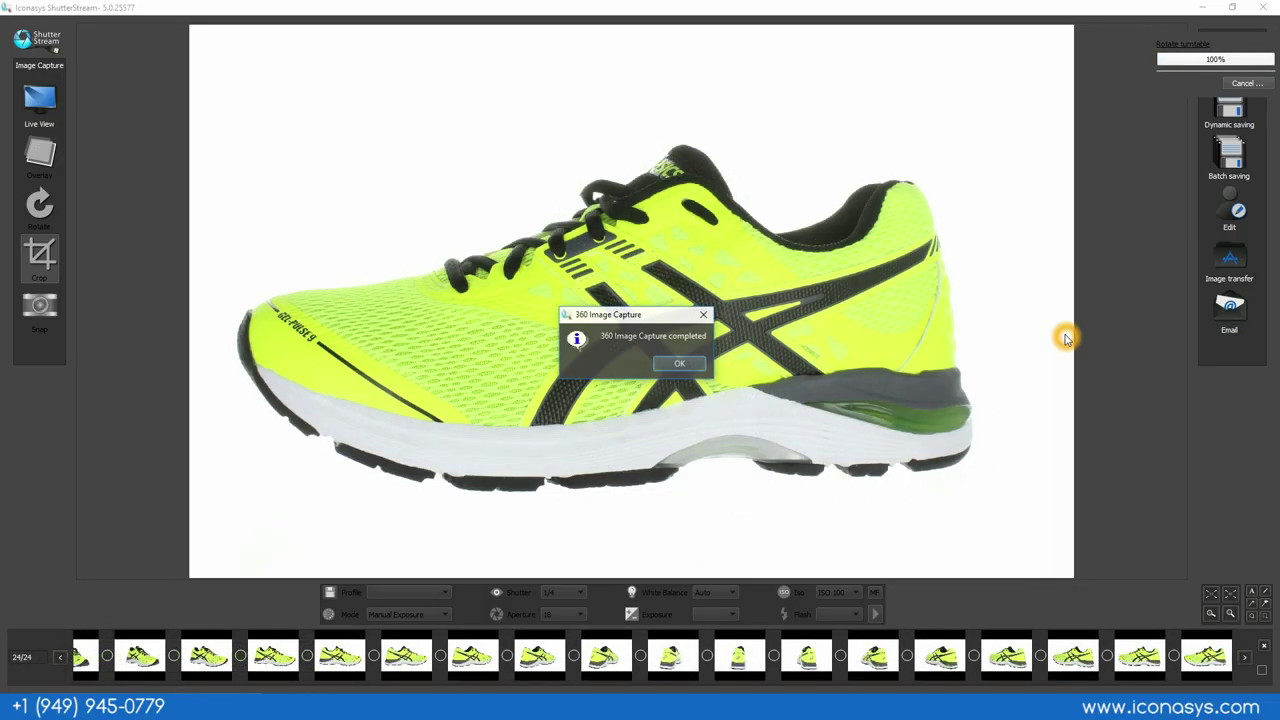
Step: Dismiss the 360 Image Capture completed notice once all 24 frames are captured
key(Return)
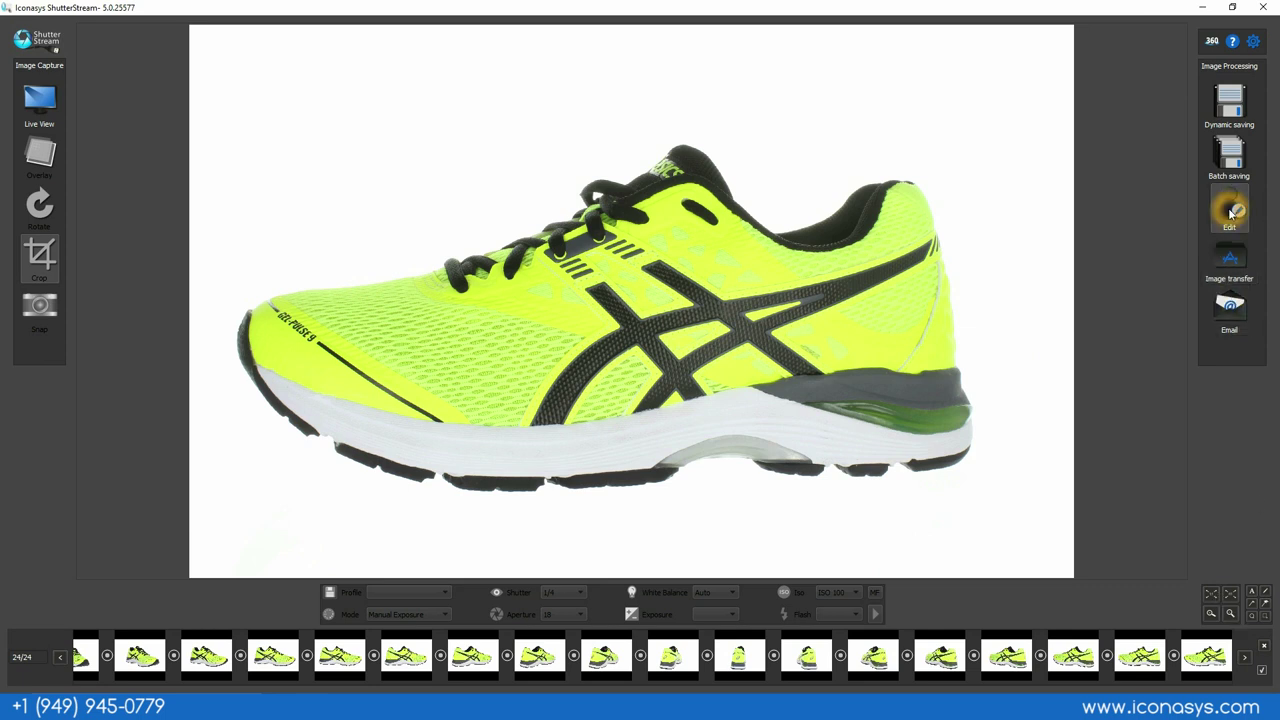
Step: Deepen shadows with the Levels slider, set Sharpness Amount to 2, and apply both edits to all 24 frames
click(1233, 246)
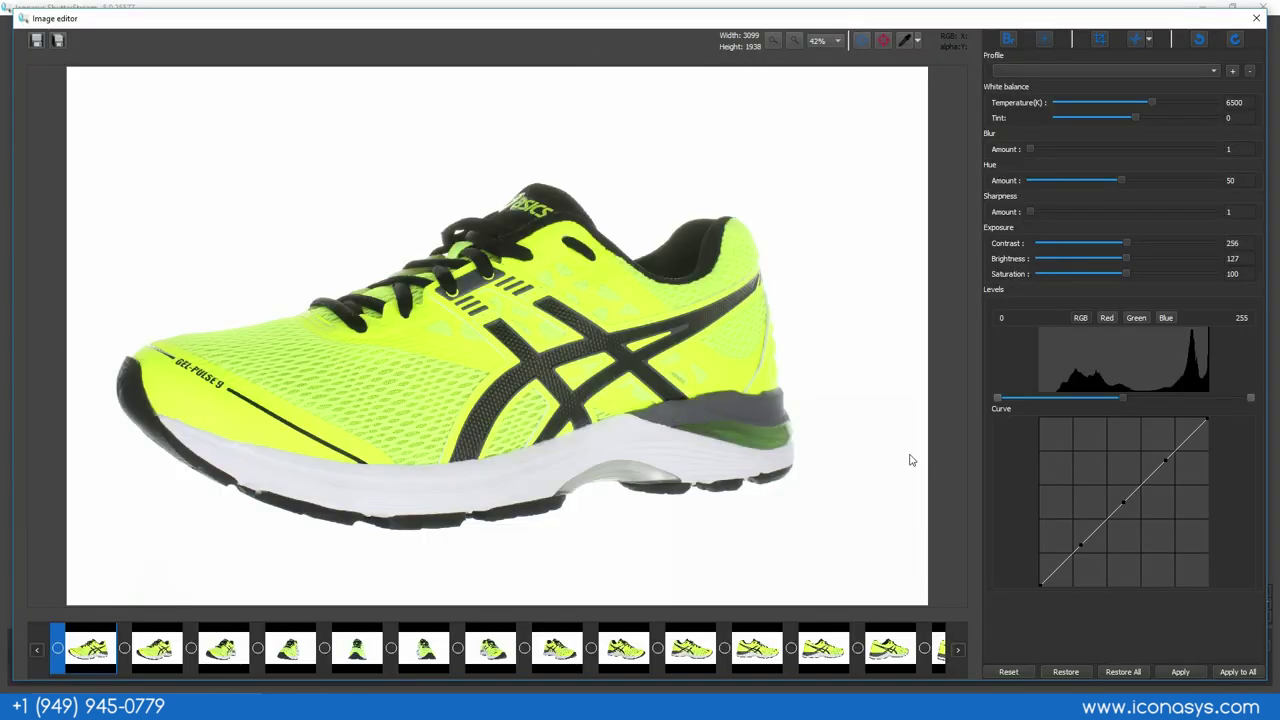
drag(997, 398, 1009, 398)
drag(1119, 400, 1119, 447)
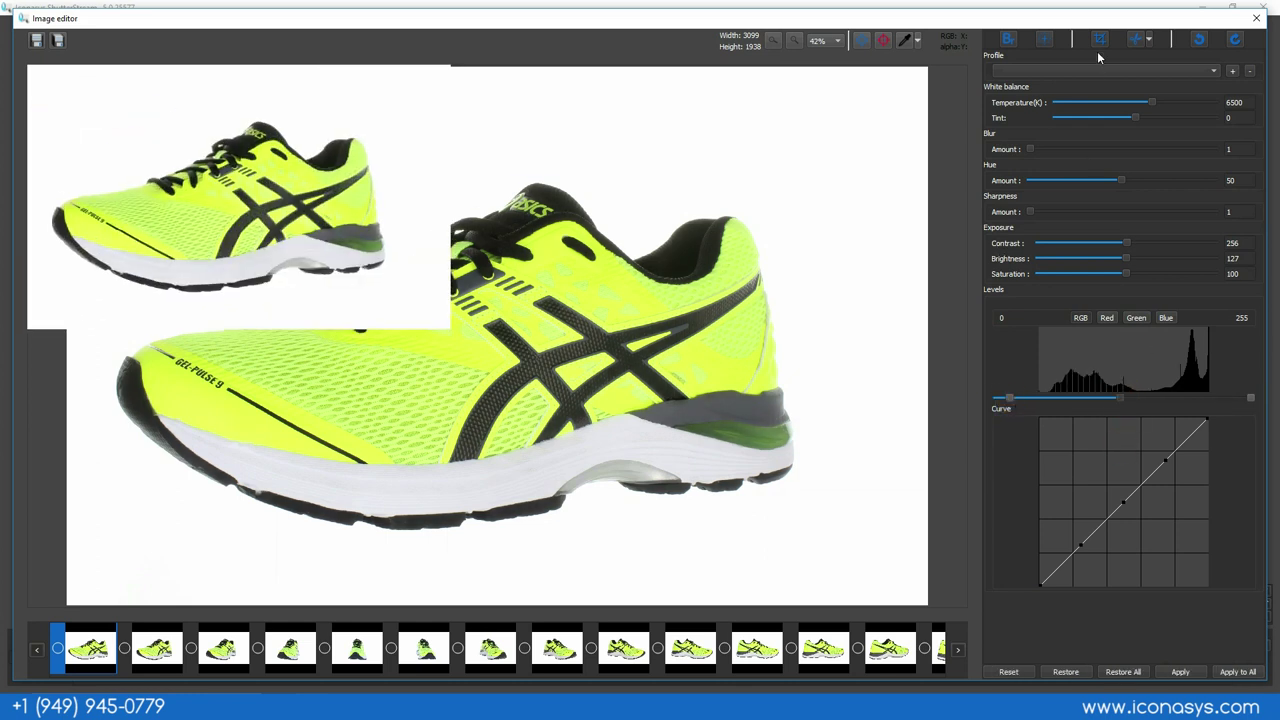
click(1008, 264)
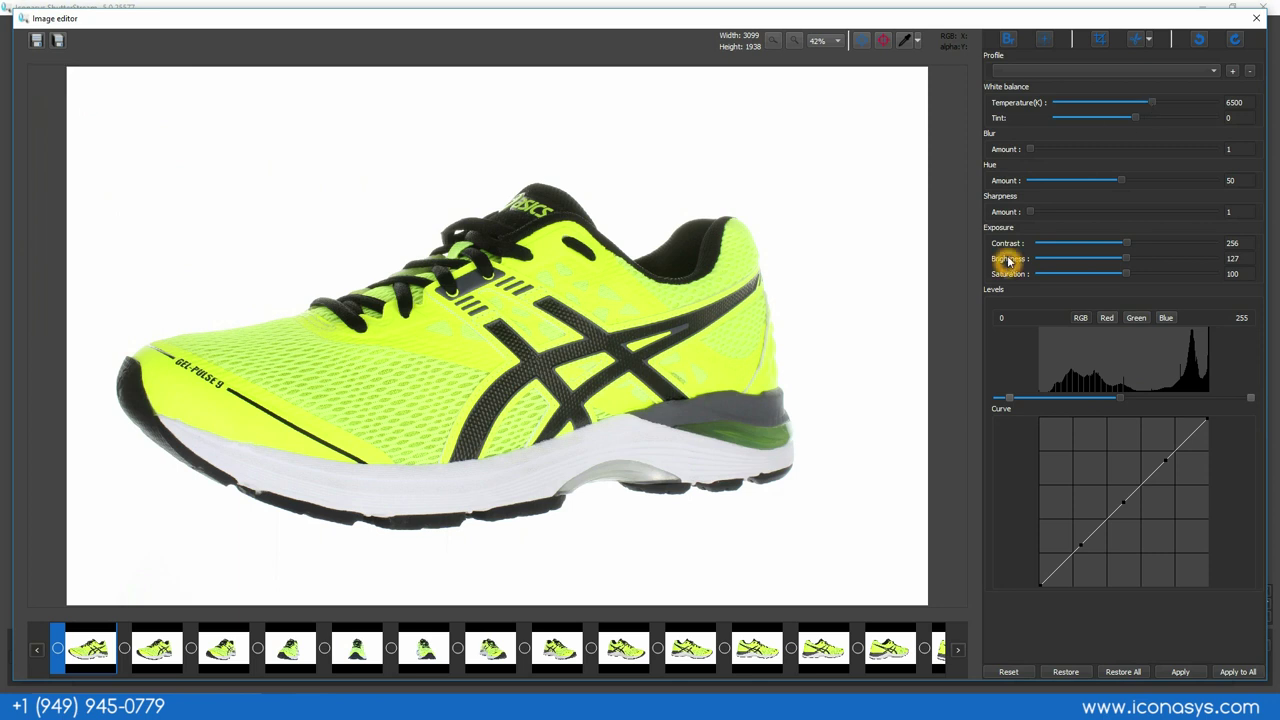
click(1032, 212)
click(1006, 320)
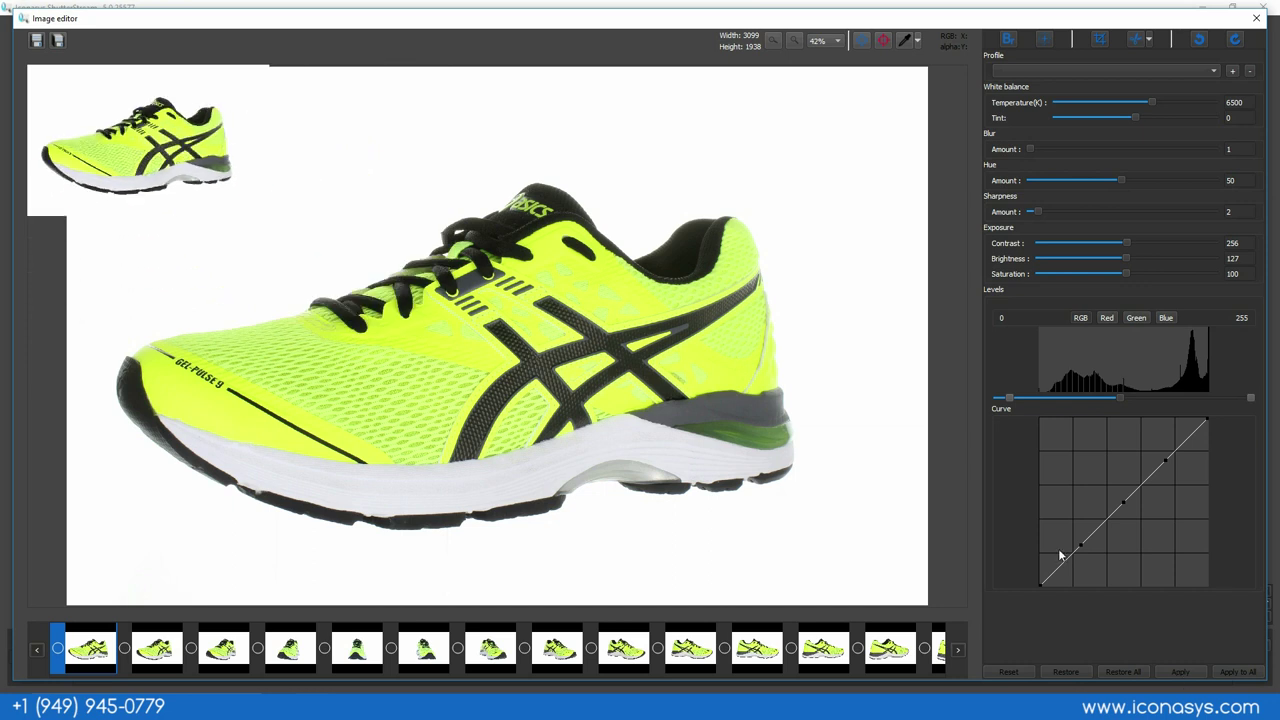
click(1240, 673)
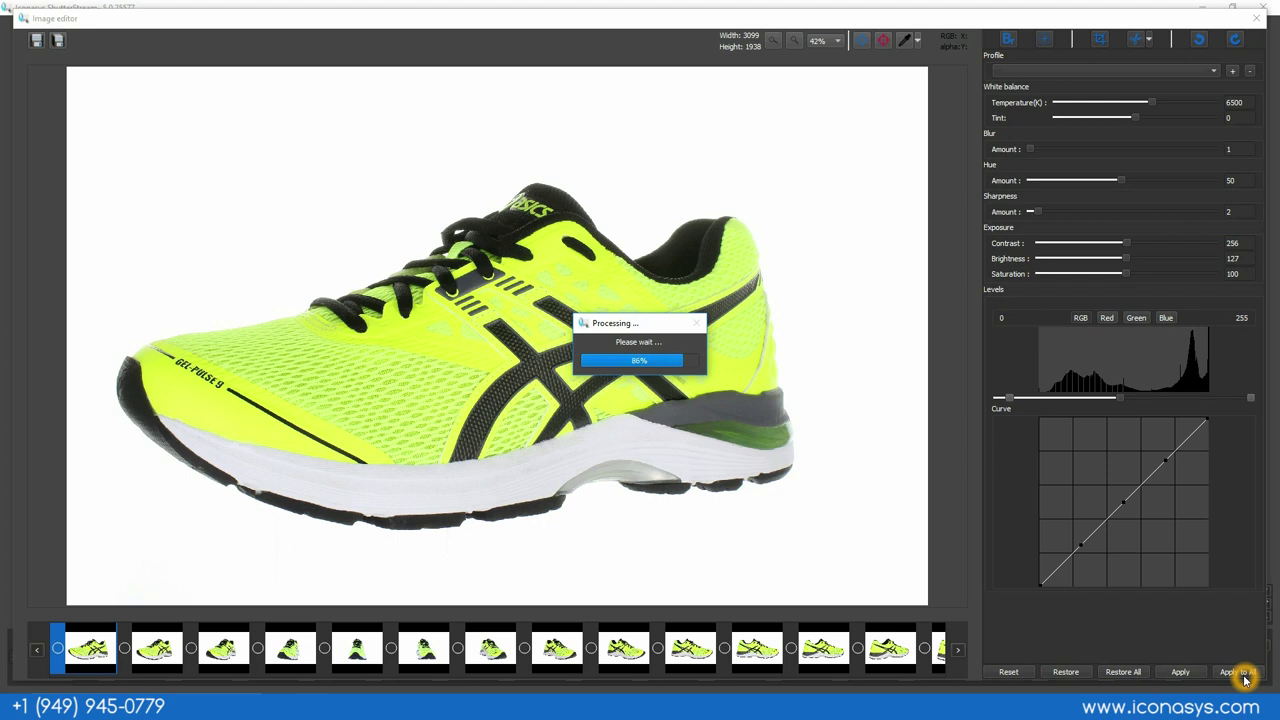
key(Return)
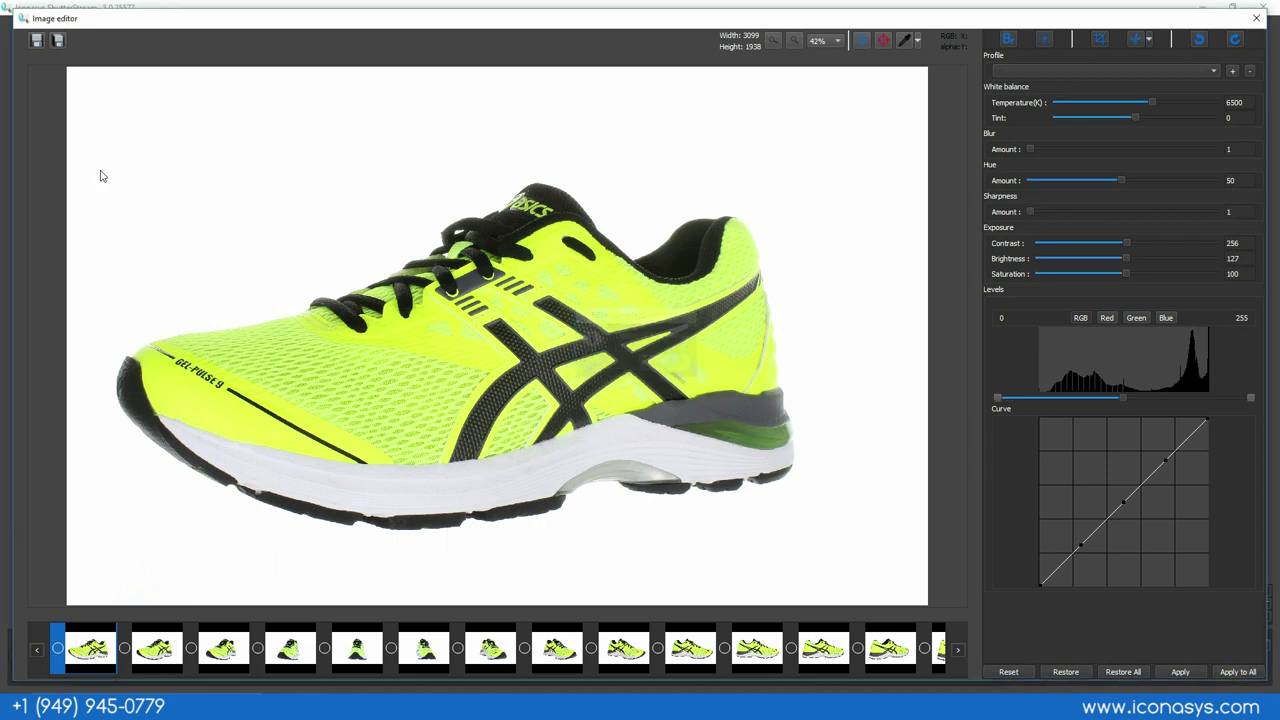
Step: Name the batch files Asics-GelPulse9-, set Width to 2000, and save them into test2
click(58, 42)
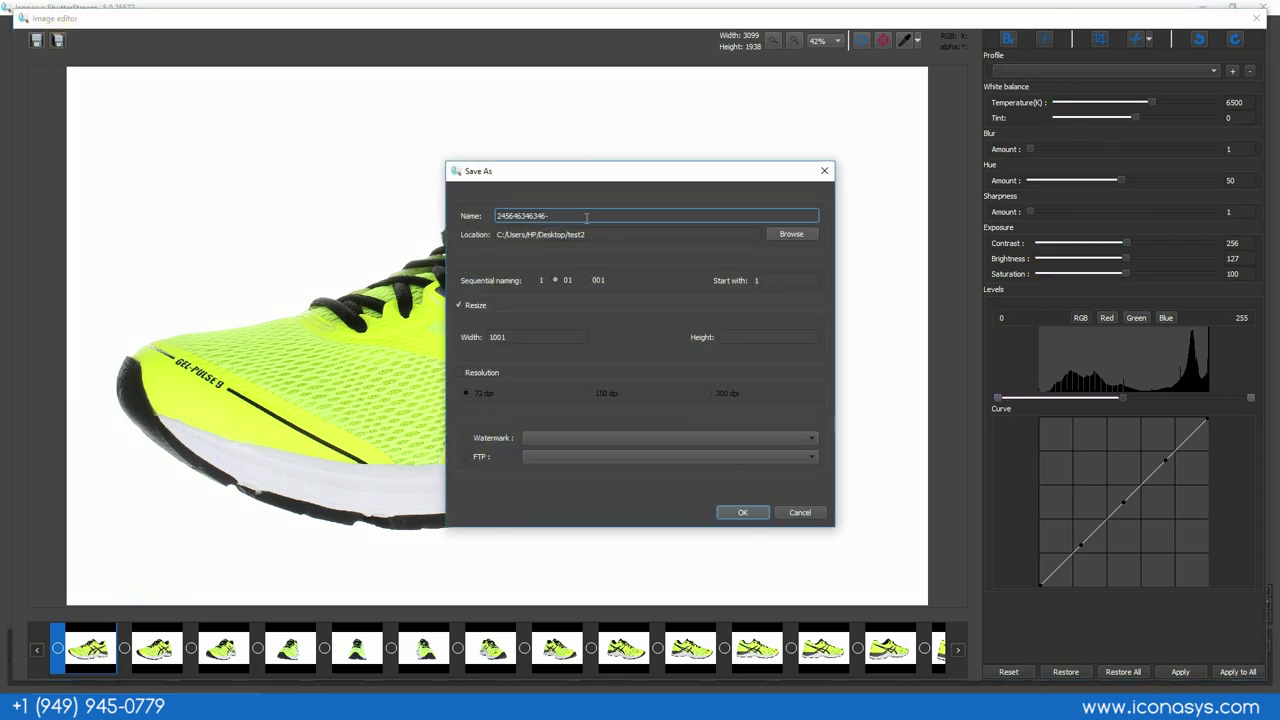
double_click(528, 215)
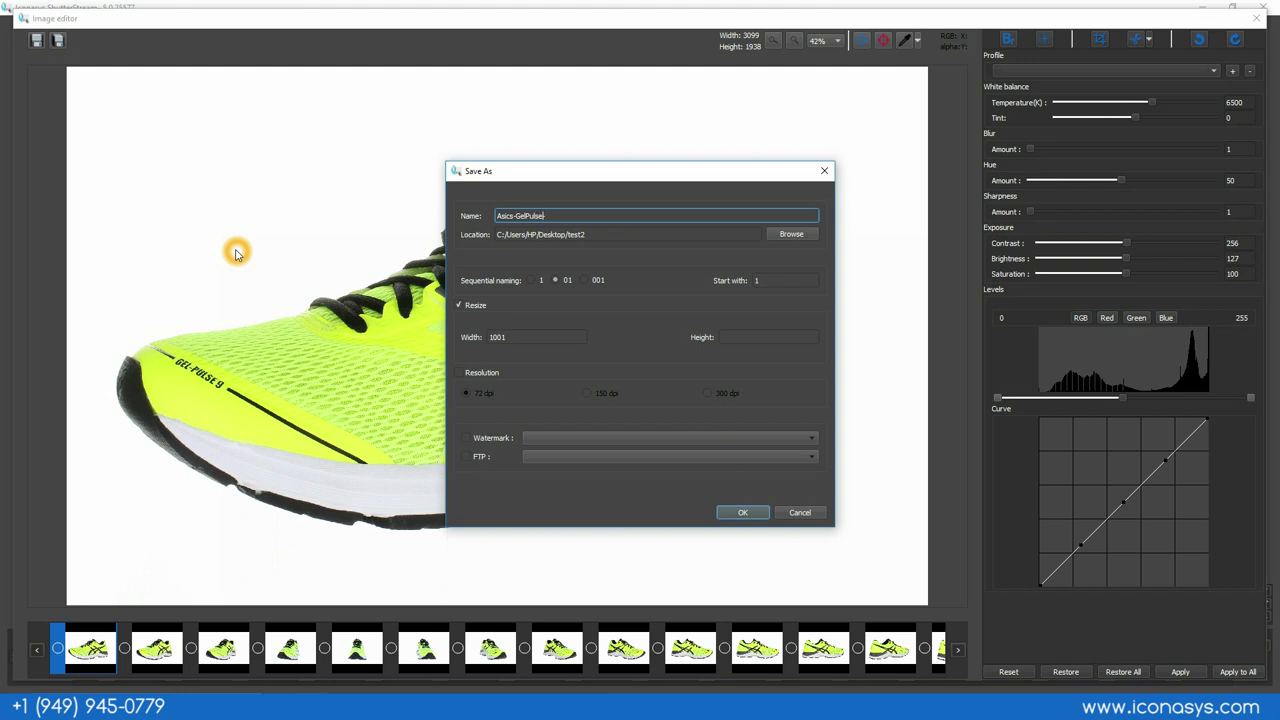
text(Asics-GelPulse9-)
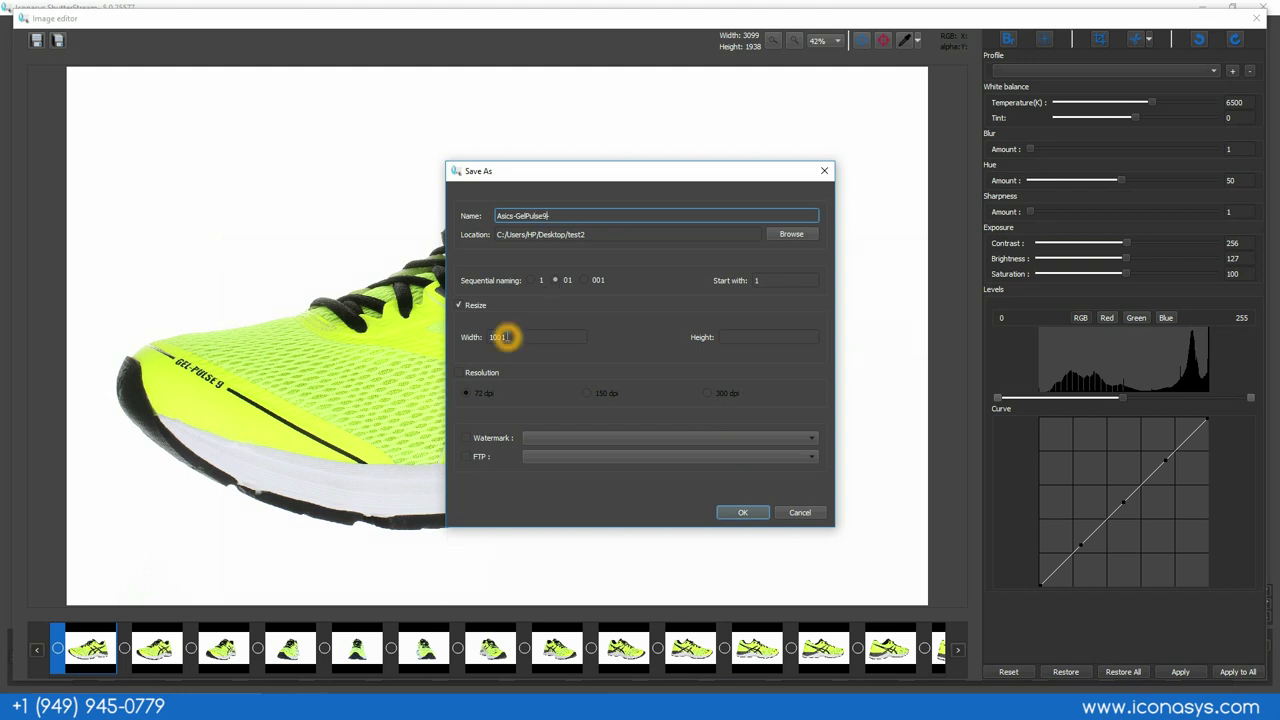
double_click(508, 342)
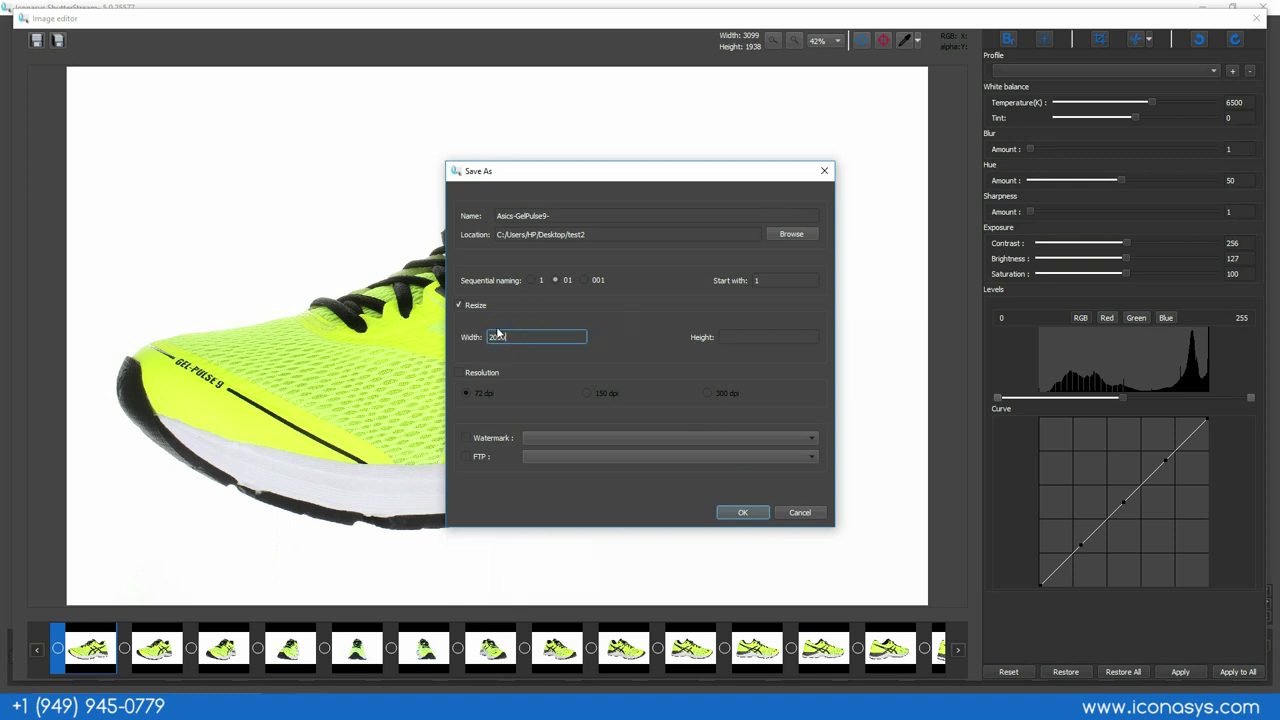
click(740, 513)
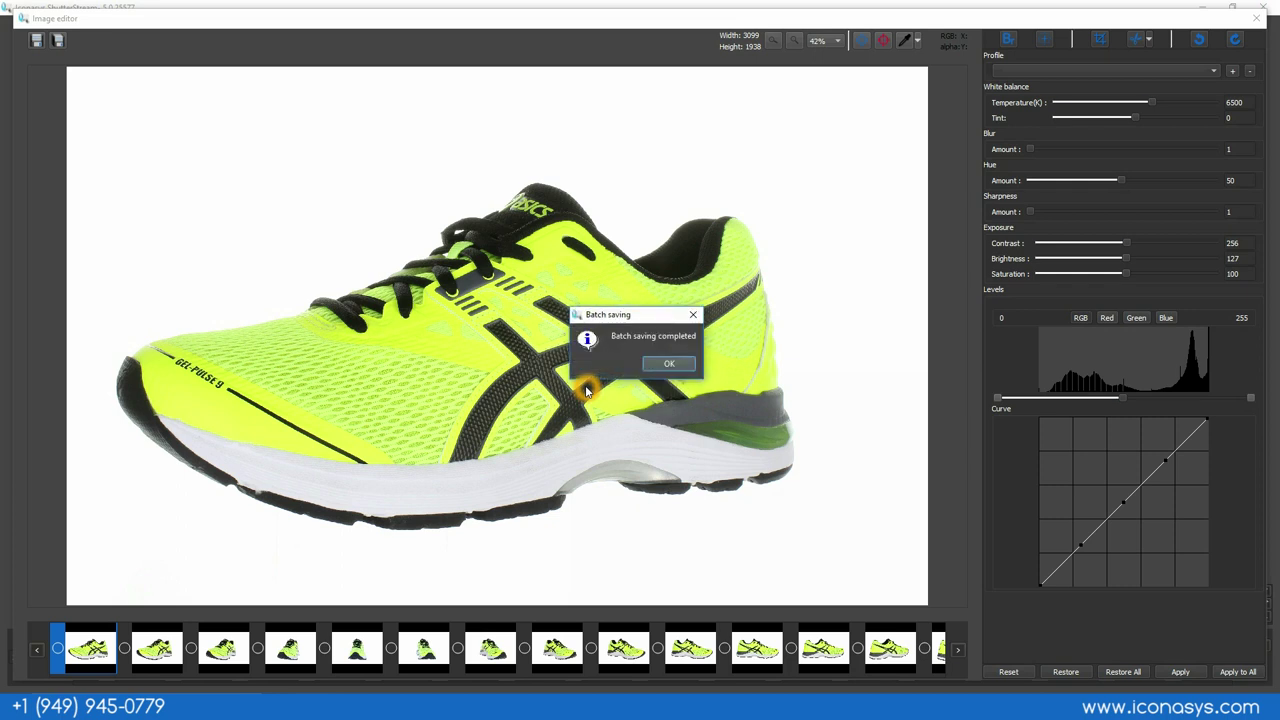
Step: Dismiss the save notice and place the test2 folder window beside 360 View Creator
key(Return)
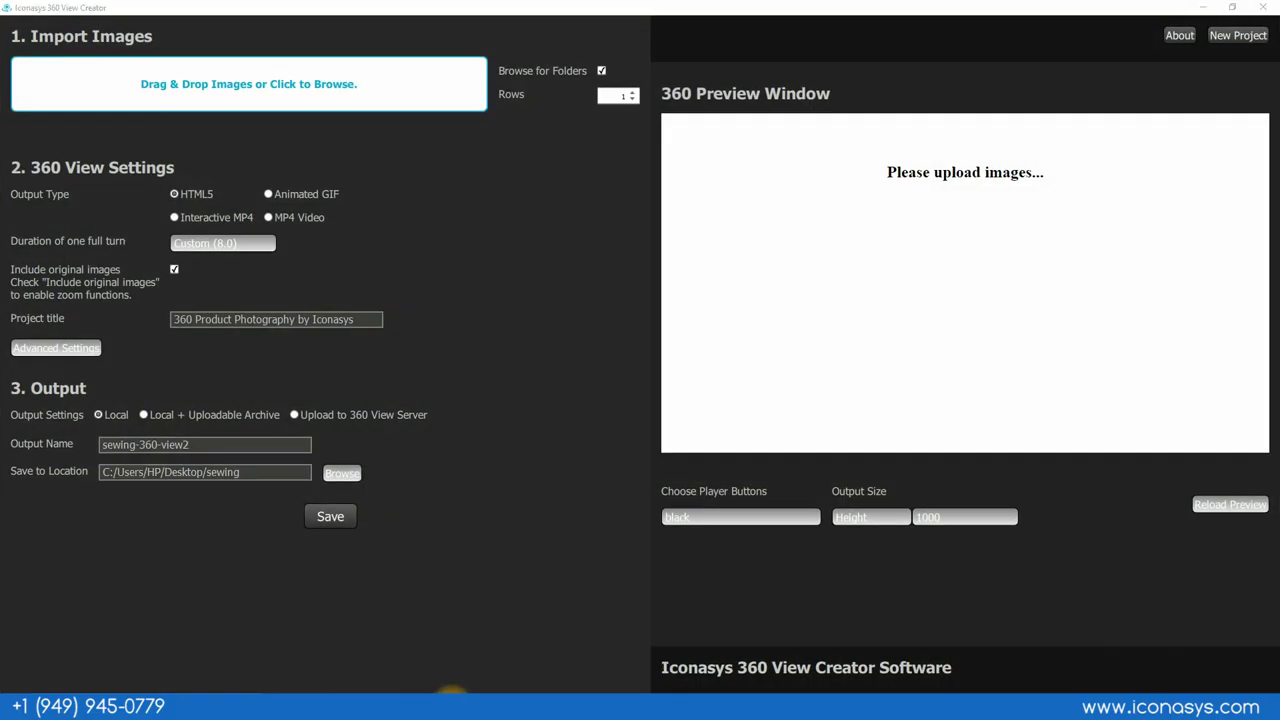
click(452, 705)
click(1232, 7)
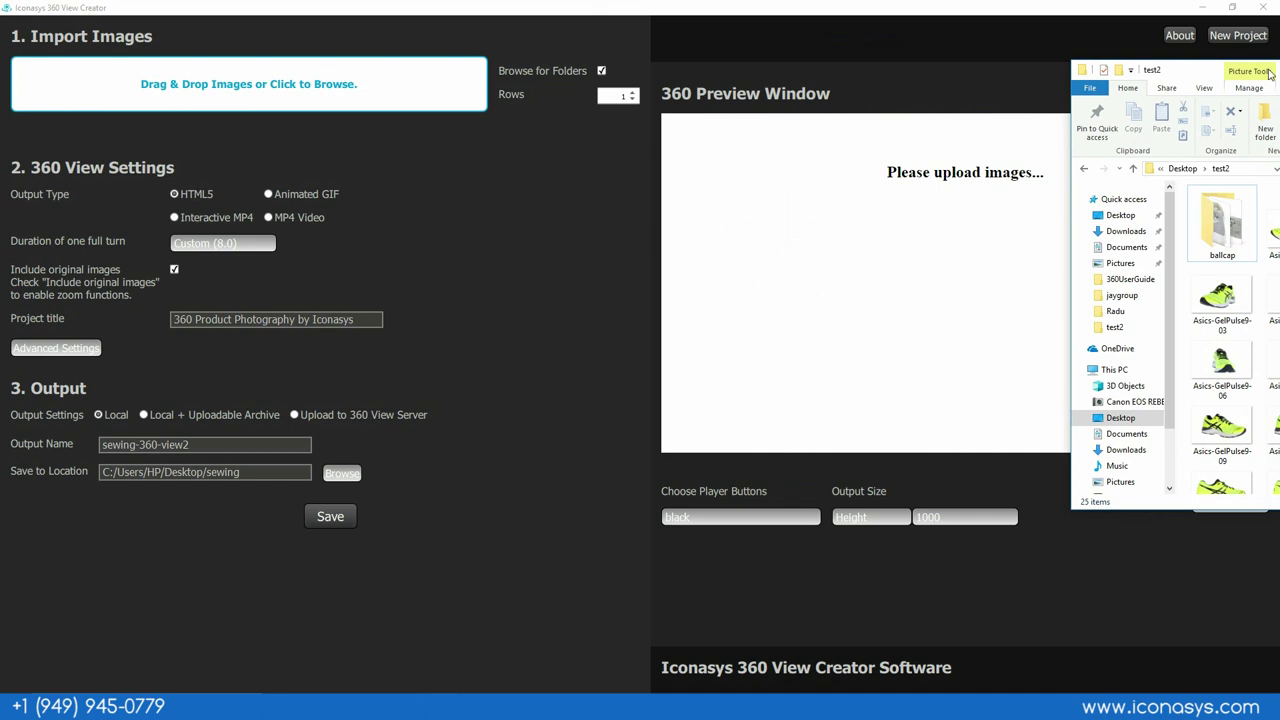
drag(1270, 74, 1087, 20)
Step: Select Asics-GelPulse9-01 through 24 and drag them onto the Drag & Drop area
click(1115, 180)
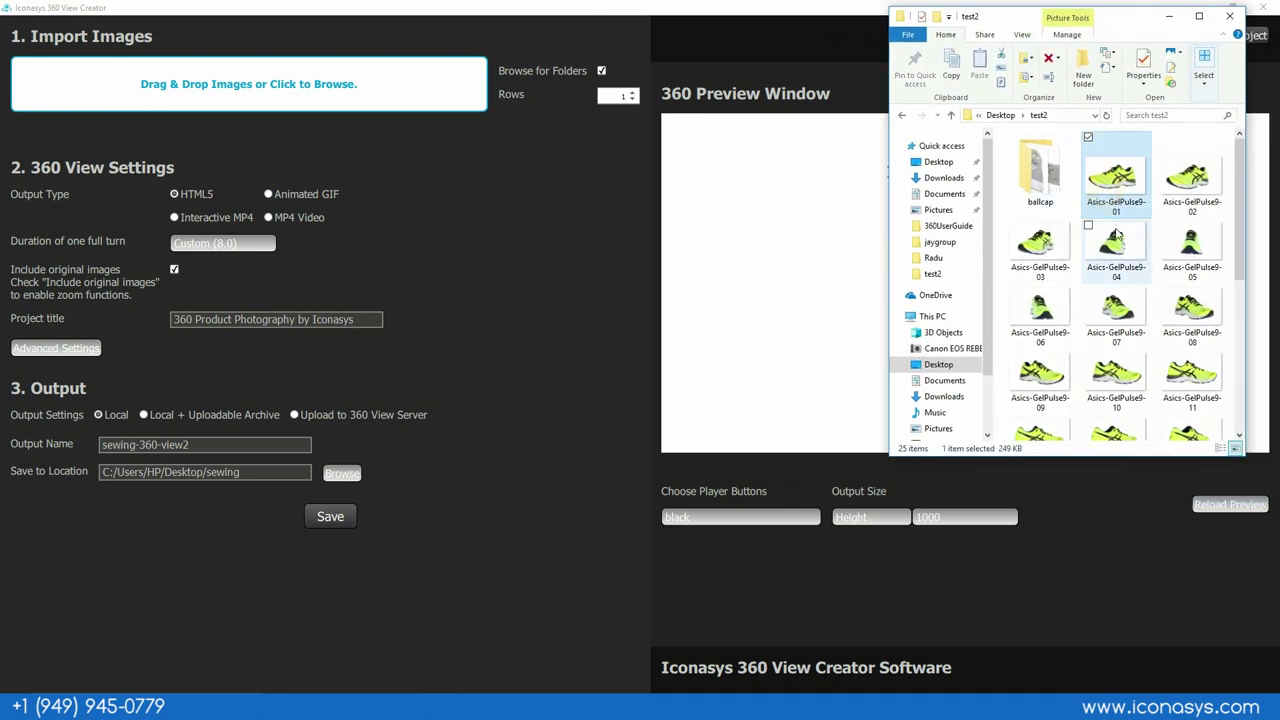
scroll(1115, 235, down, 3)
shift+click(1040, 400)
drag(1045, 405, 231, 90)
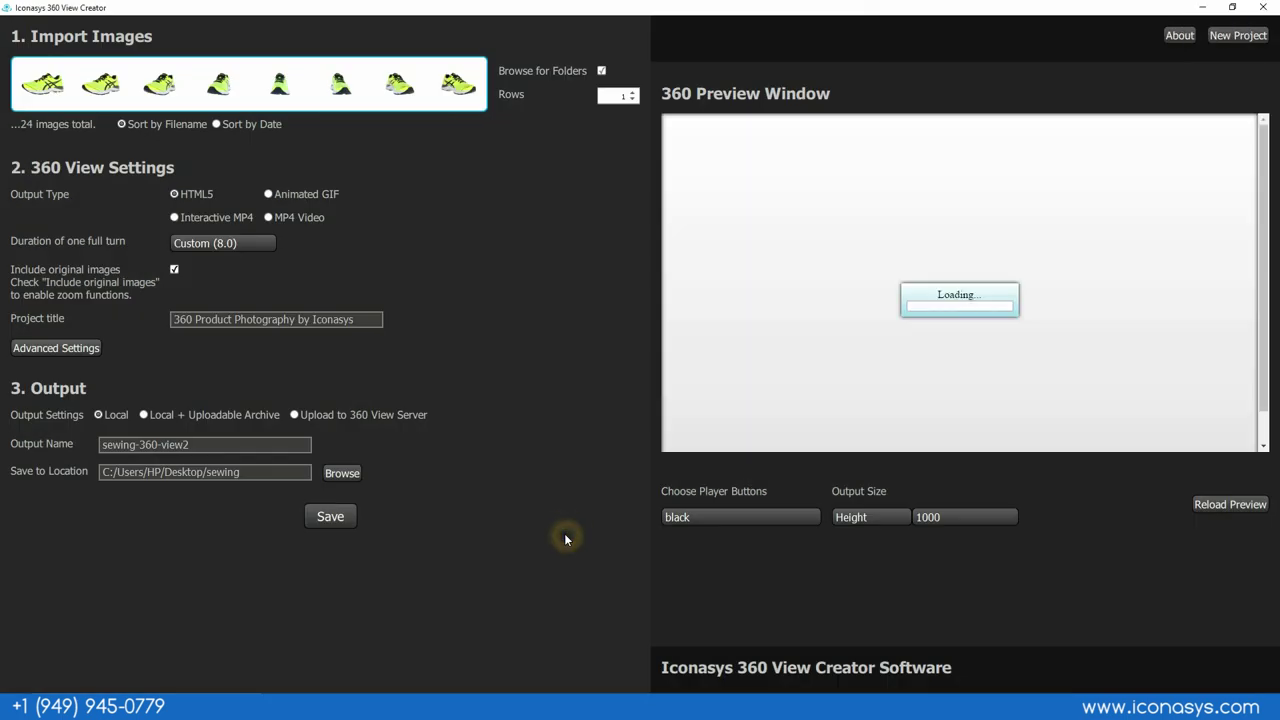
Step: Spin and zoom the sneaker in the 360 preview, then rename the output to asicsshoe
mouse_move(1099, 329)
mouse_down()
mouse_move(1140, 332)
mouse_move(1140, 306)
mouse_move(1080, 314)
mouse_up()
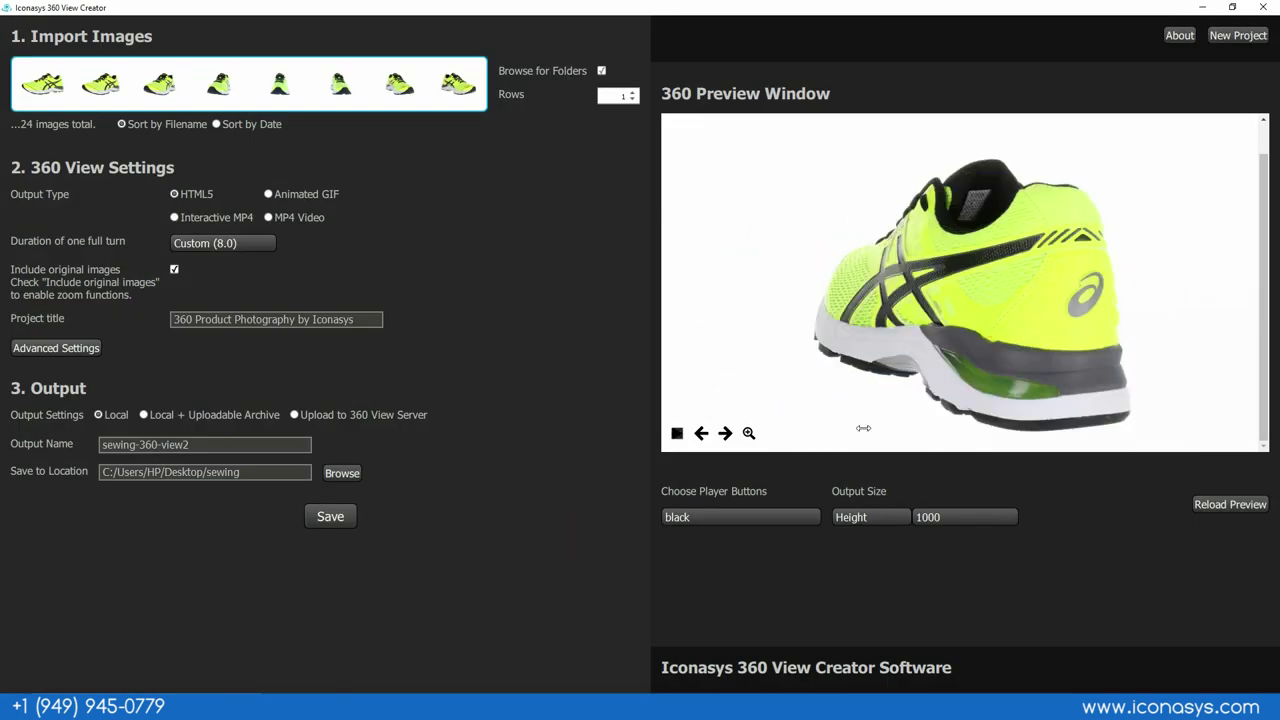
click(749, 433)
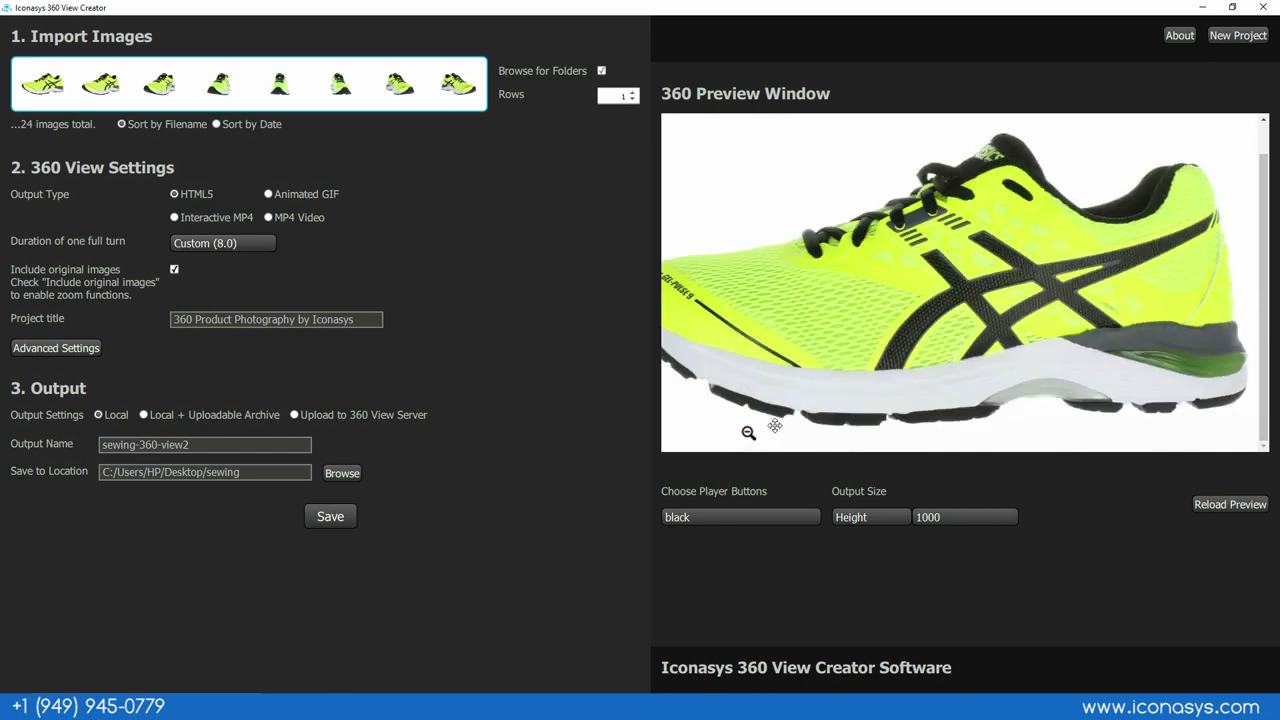
click(755, 433)
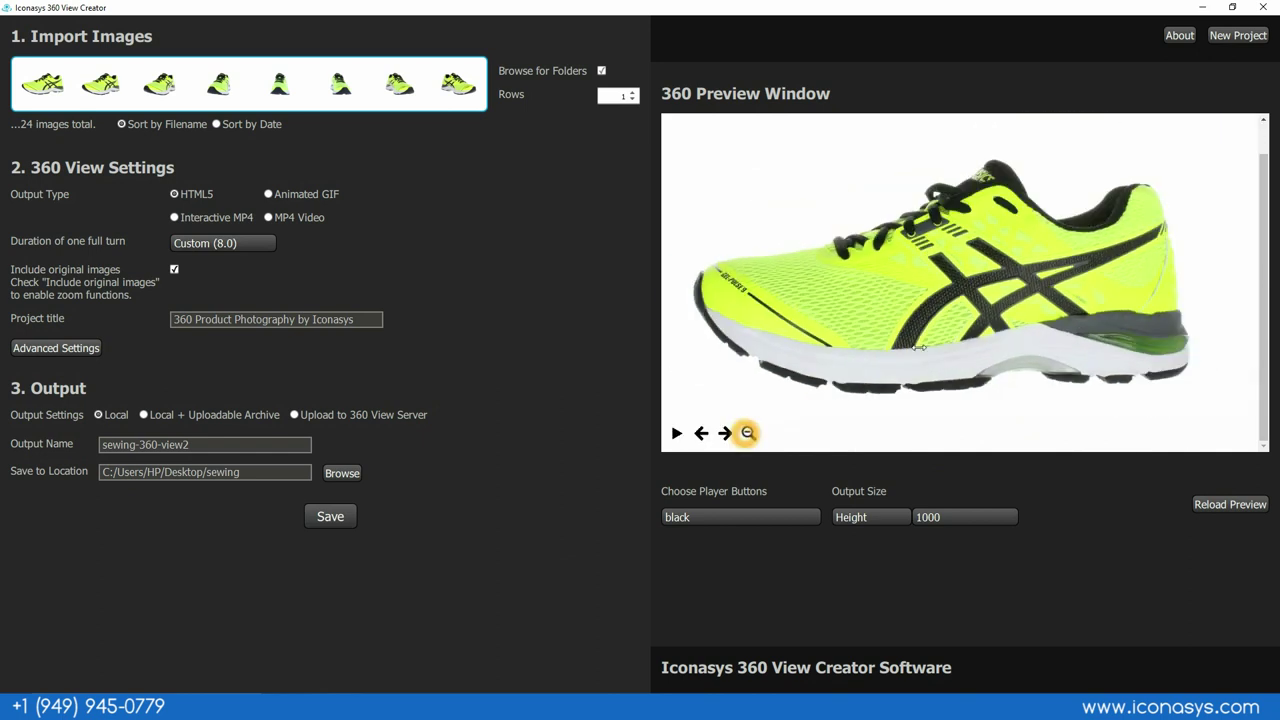
triple_click(198, 446)
text(asicsshoe)
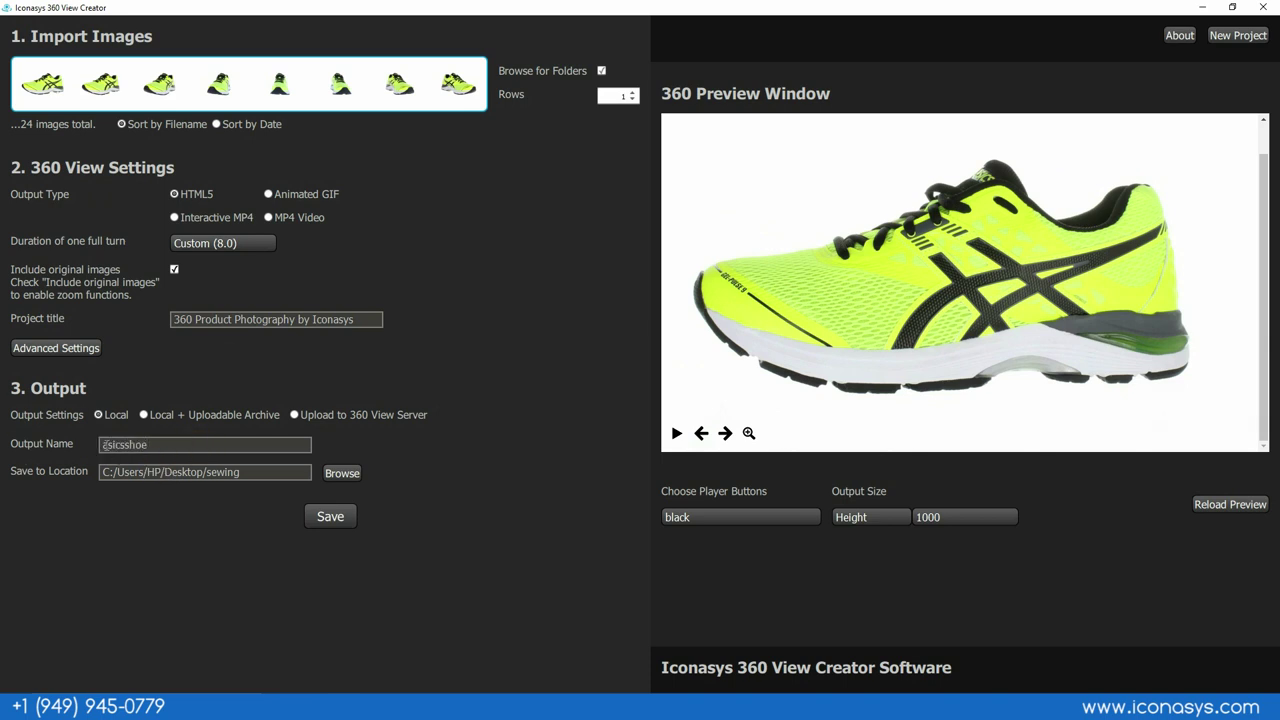
Step: Choose the Desktop as the save folder and start generating the HTML5 360 view
click(334, 472)
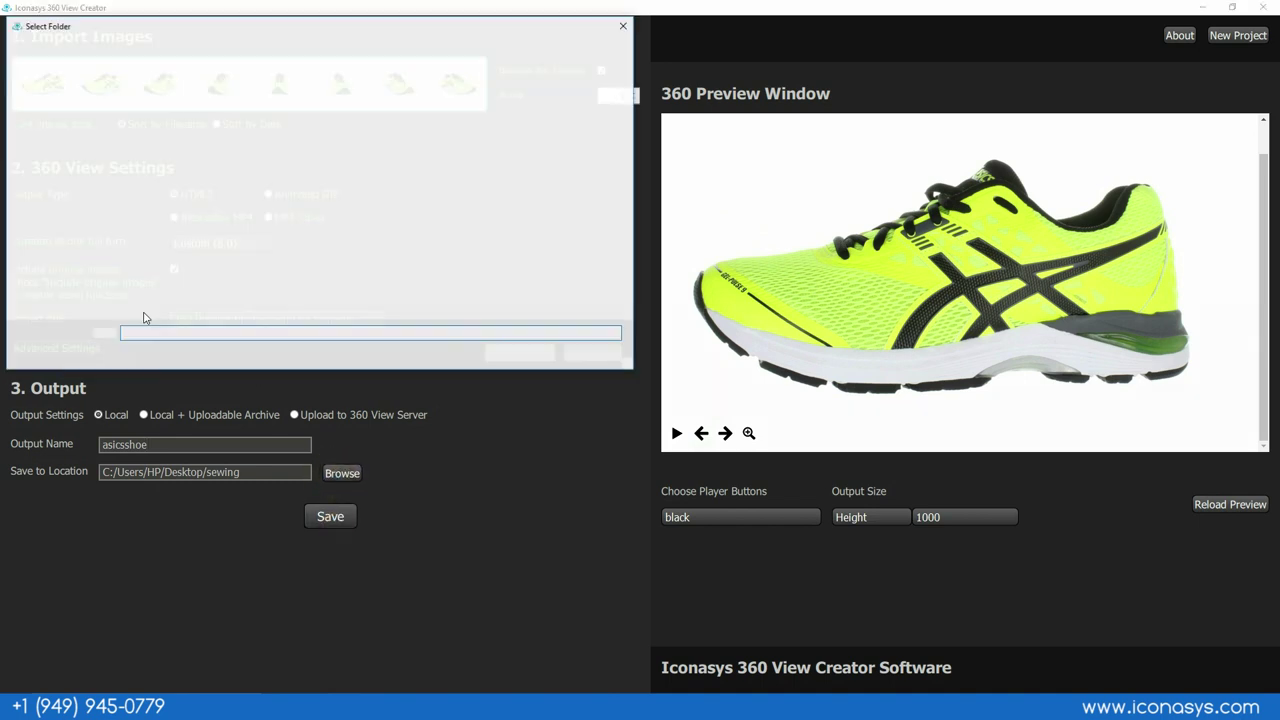
click(55, 196)
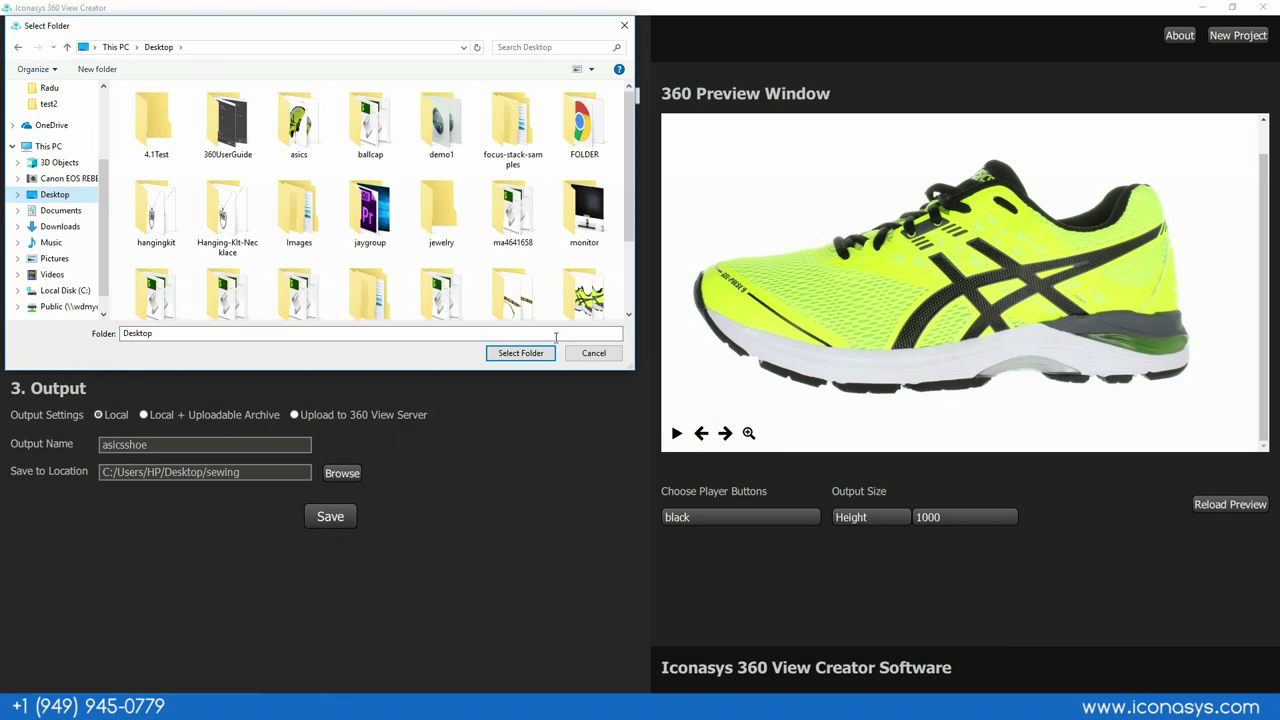
click(520, 353)
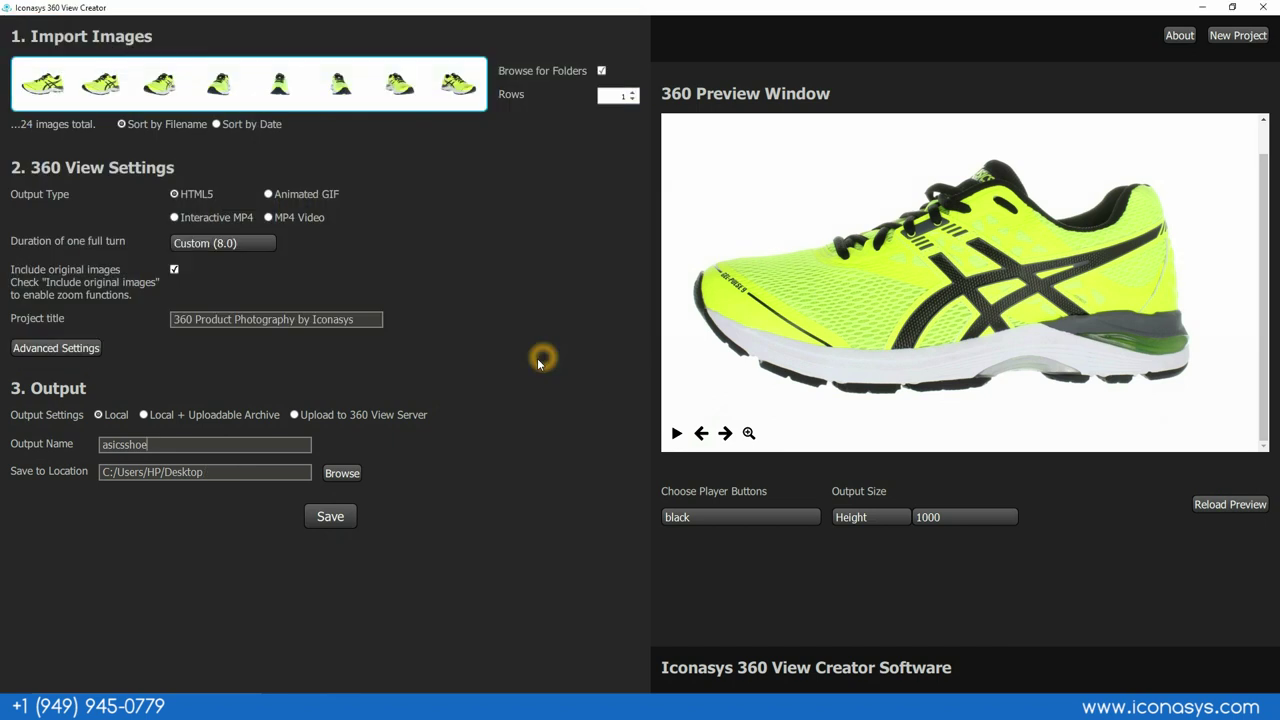
click(343, 516)
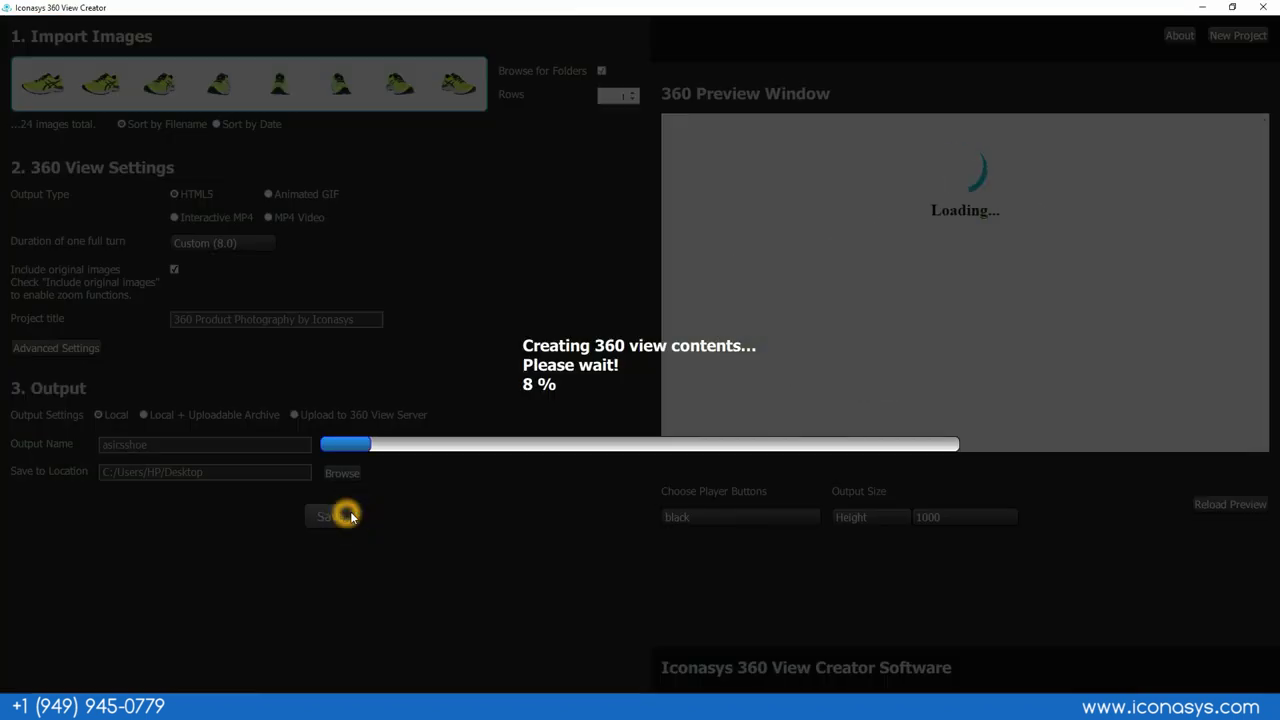